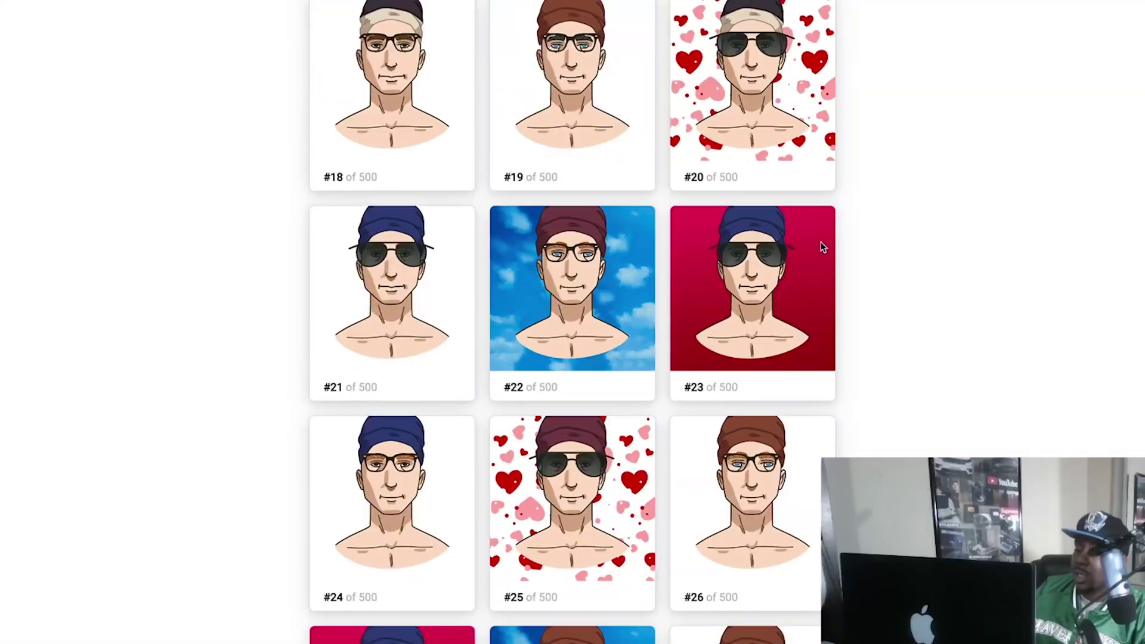
Step: Scroll the AutoMinter Projects page to view the single draft collection
{"action": "scroll", "coordinate": [822, 247], "scroll_direction": "down", "scroll_amount": 3}
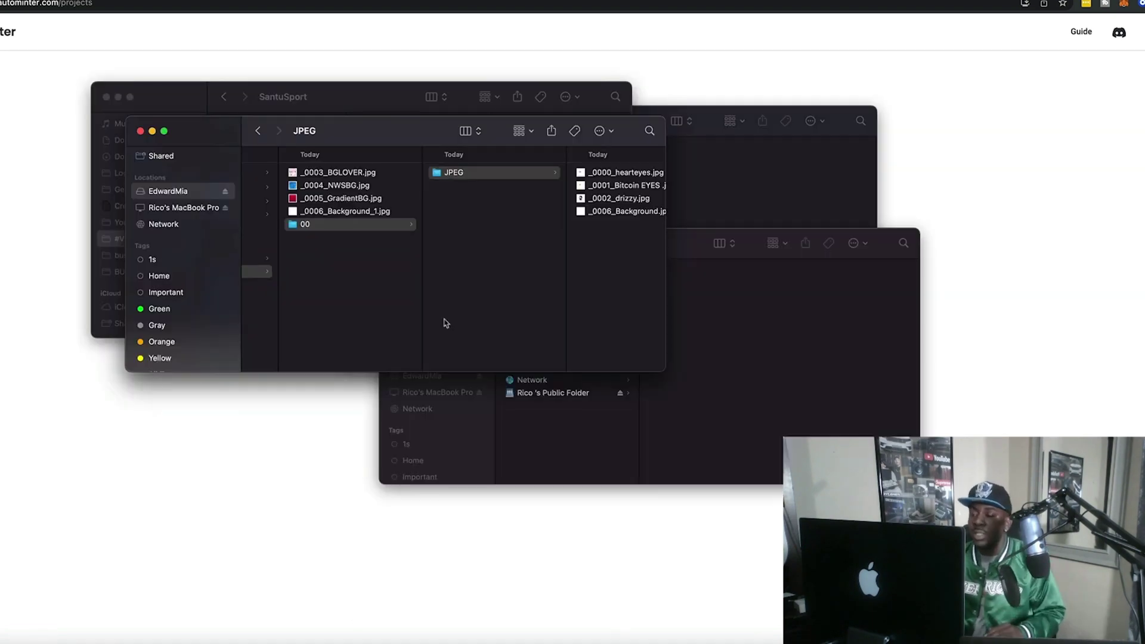
Step: Open the BUILD folder from the Finder sidebar to reveal the trait image folders
{"action": "scroll", "coordinate": [194, 238], "scroll_direction": "up", "scroll_amount": 3}
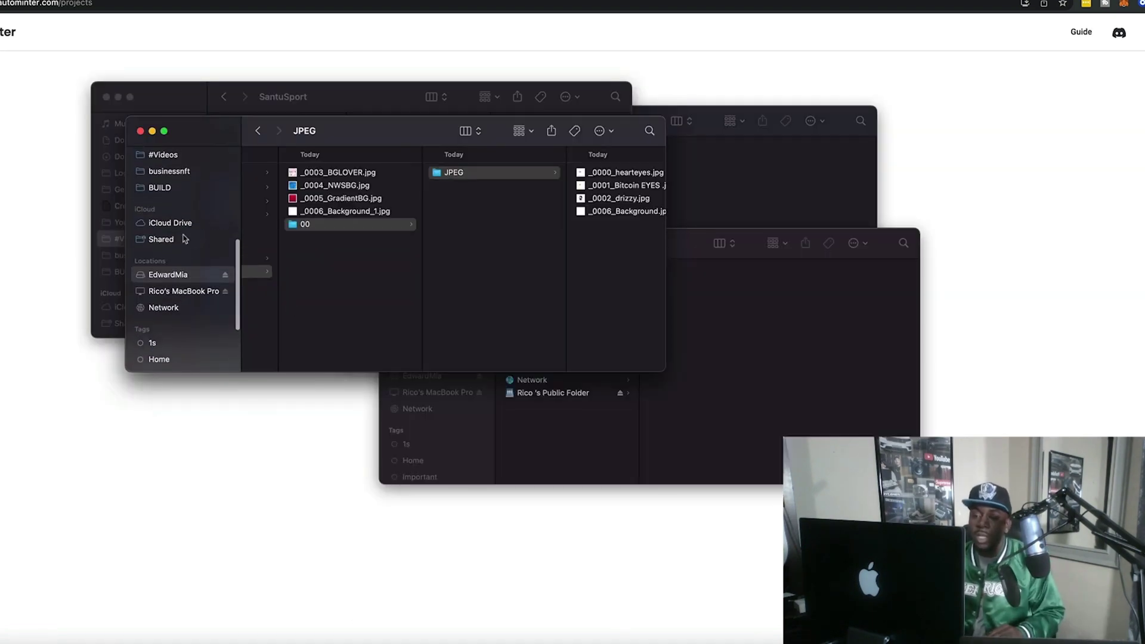
{"action": "left_click", "coordinate": [163, 190]}
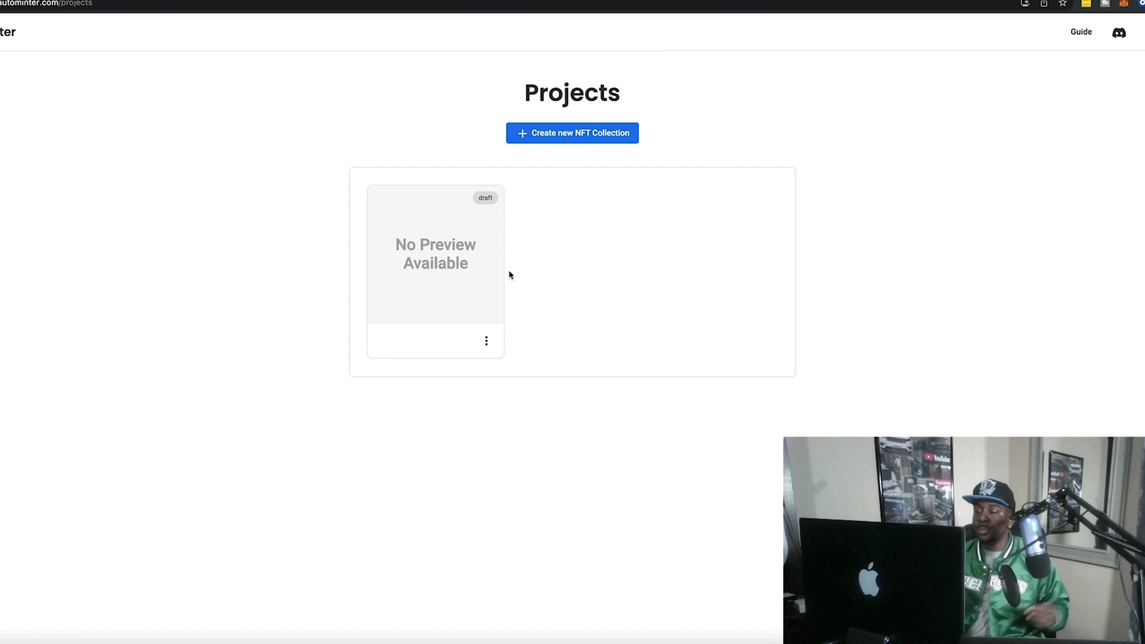
Step: Open the draft collection card to enter its empty 500x500 designer page
{"action": "left_click", "coordinate": [503, 182]}
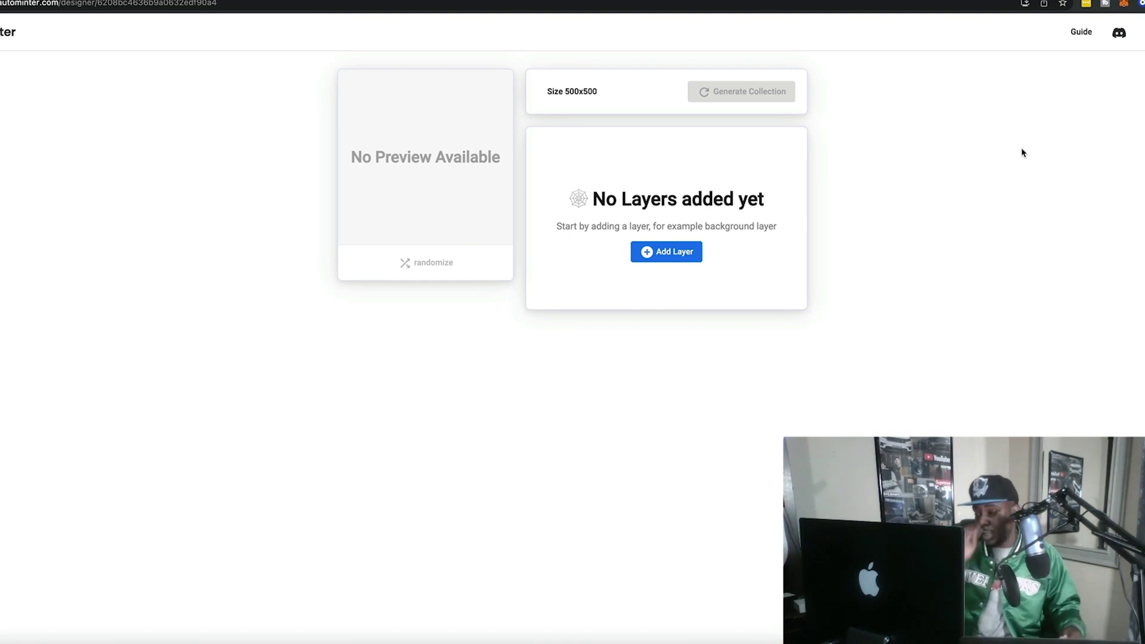
{"action": "left_click", "coordinate": [666, 252]}
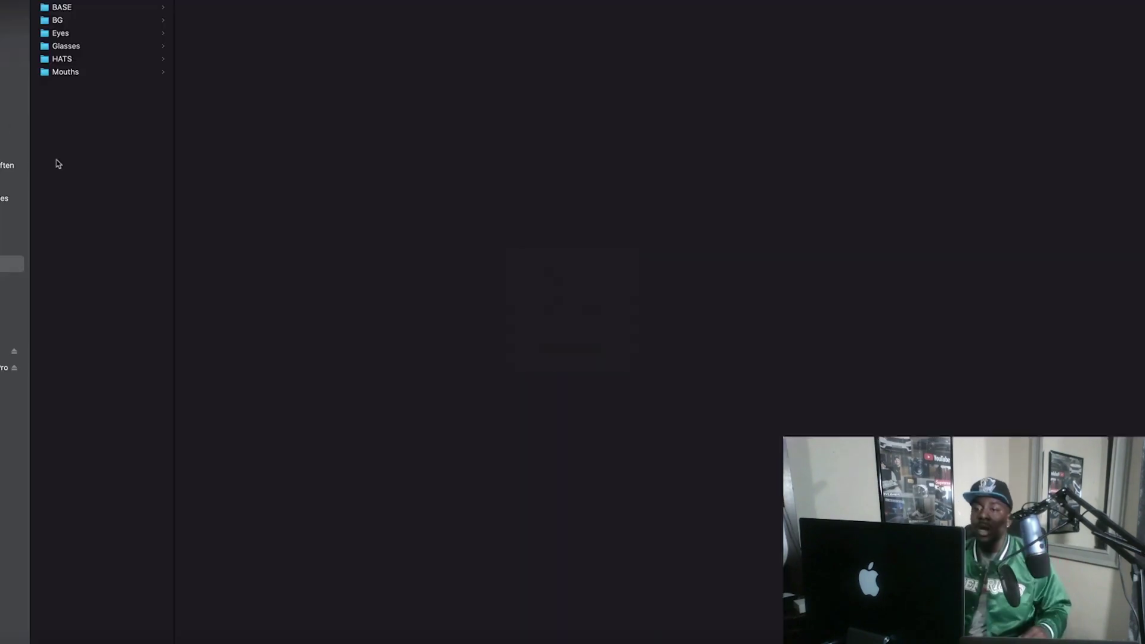
{"action": "left_click", "coordinate": [111, 9]}
{"action": "left_click", "coordinate": [195, 10]}
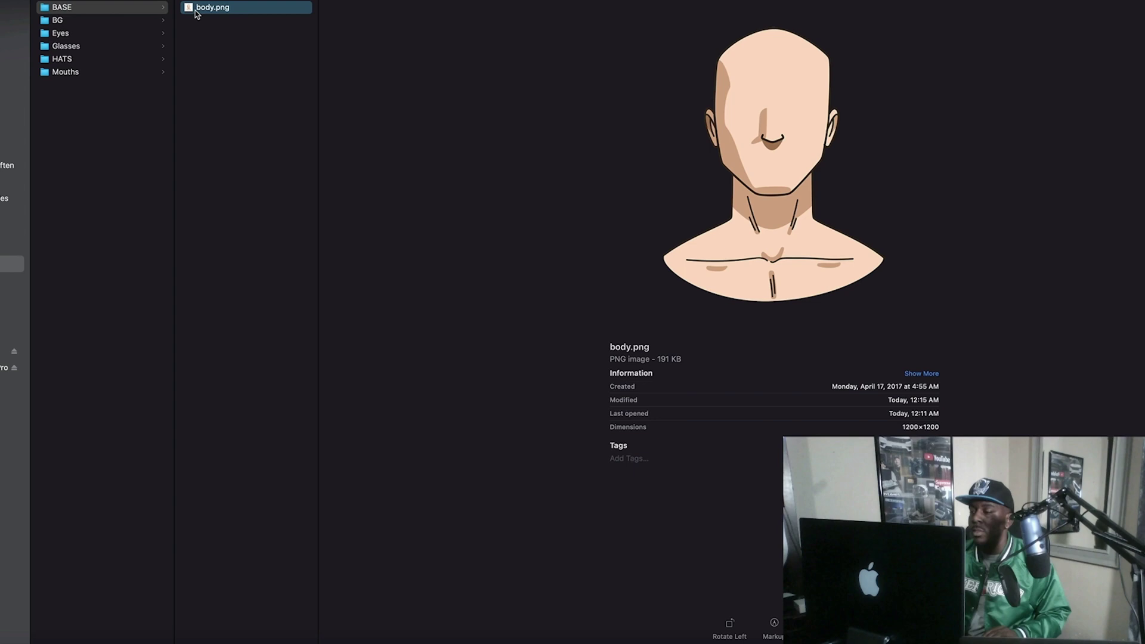
{"action": "key", "text": "Left"}
{"action": "key", "text": "Down"}
{"action": "key", "text": "Right"}
{"action": "key", "text": "Down"}
{"action": "key", "text": "Down"}
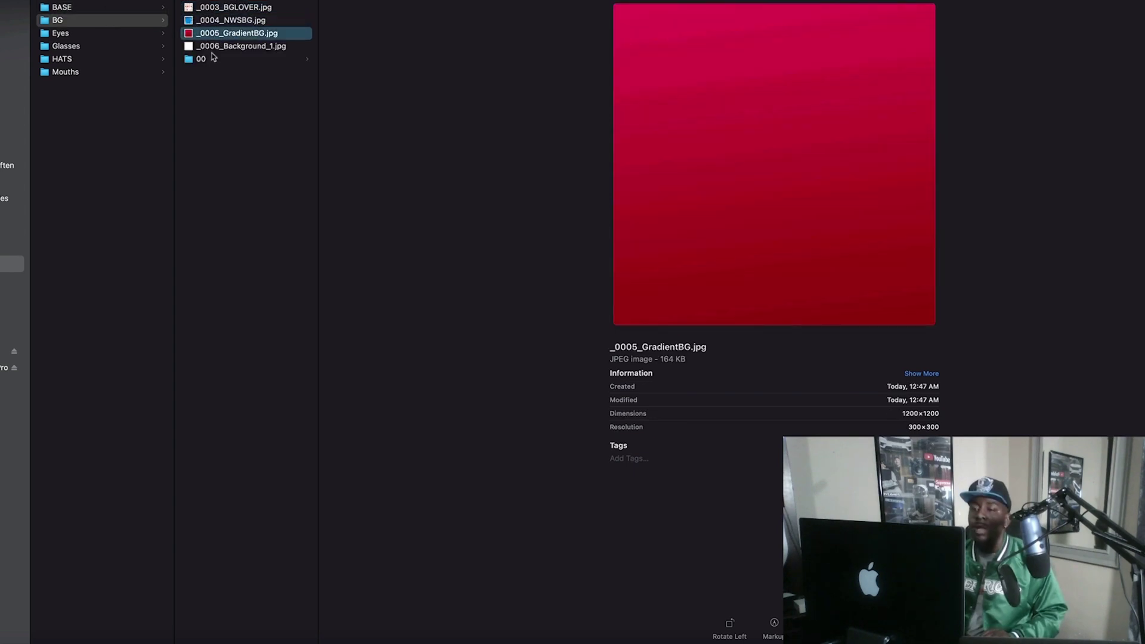
{"action": "key", "text": "Down"}
{"action": "left_click", "coordinate": [253, 60]}
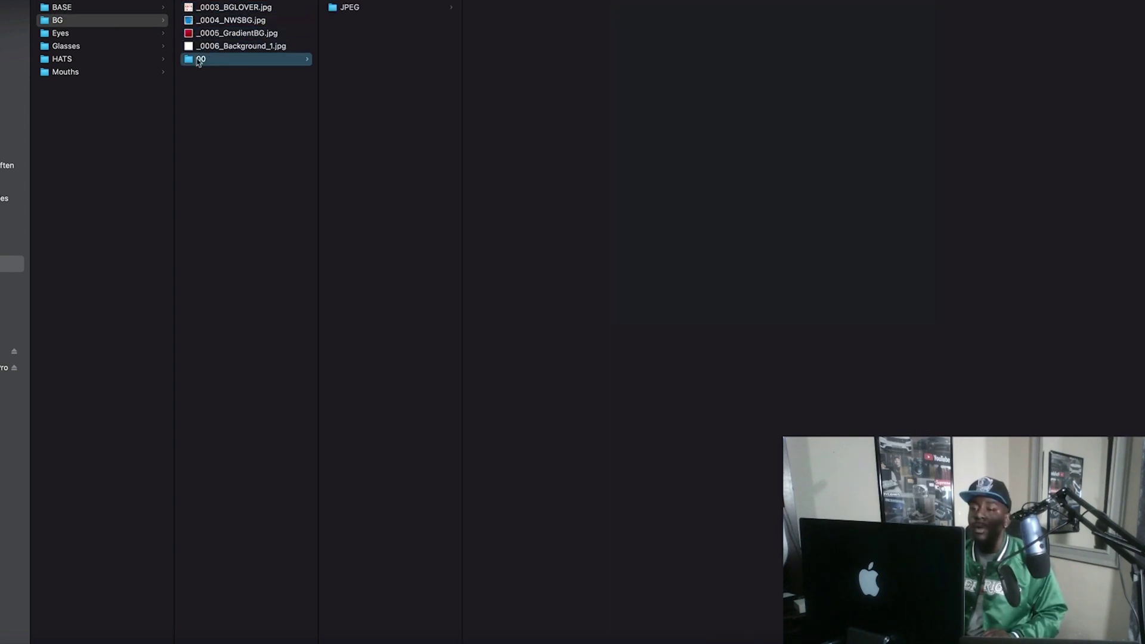
{"action": "left_click", "coordinate": [75, 36]}
{"action": "key", "text": "Right"}
{"action": "key", "text": "Down"}
{"action": "key", "text": "Down"}
{"action": "key", "text": "Down"}
{"action": "key", "text": "Left"}
{"action": "key", "text": "Down"}
{"action": "key", "text": "Right"}
{"action": "key", "text": "Down"}
{"action": "key", "text": "Down"}
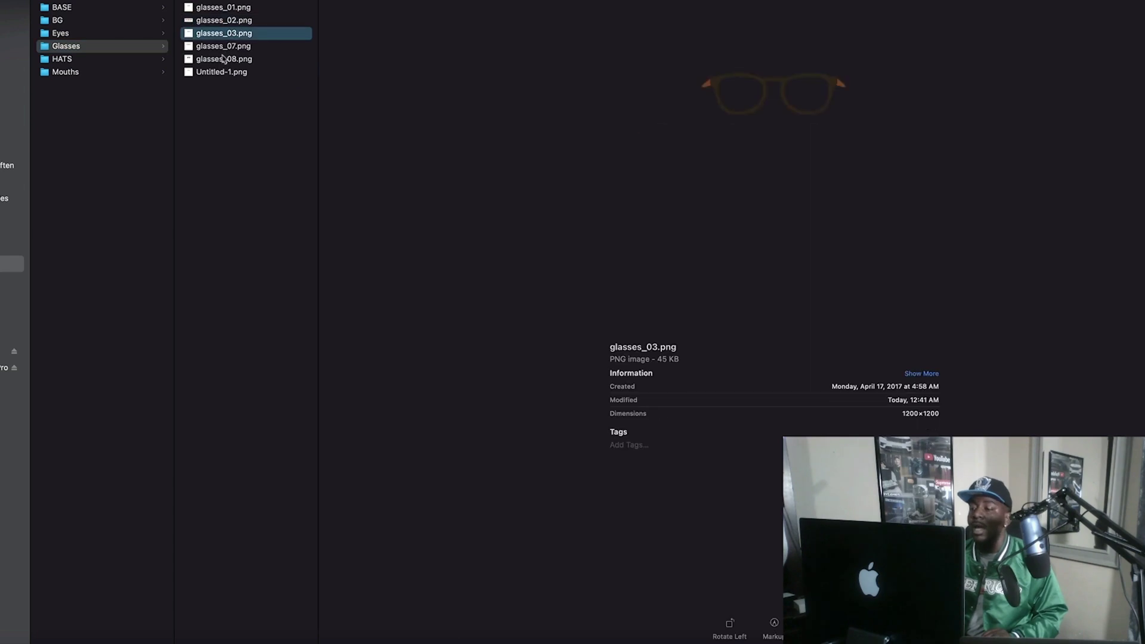
{"action": "key", "text": "Down"}
{"action": "key", "text": "Down"}
{"action": "key", "text": "Left"}
{"action": "key", "text": "Down"}
{"action": "key", "text": "Right"}
{"action": "key", "text": "Down"}
{"action": "key", "text": "Left"}
{"action": "key", "text": "Down"}
{"action": "key", "text": "Right"}
{"action": "key", "text": "Down"}
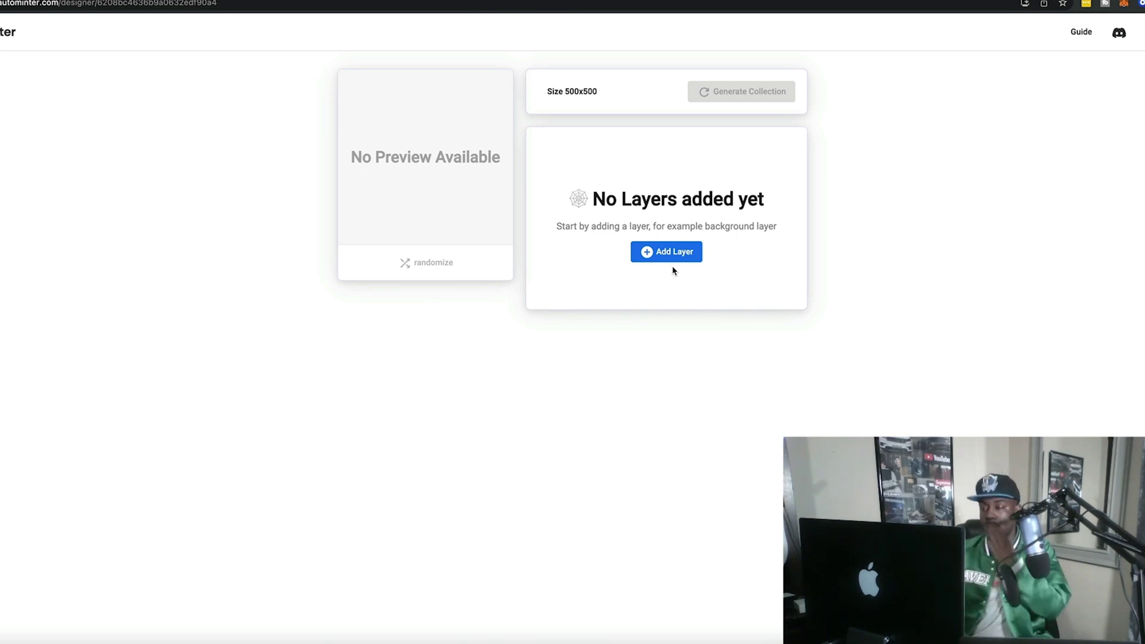
Step: Add a Background layer with the four BG images and preview the blue cloud background
{"action": "left_click", "coordinate": [668, 252]}
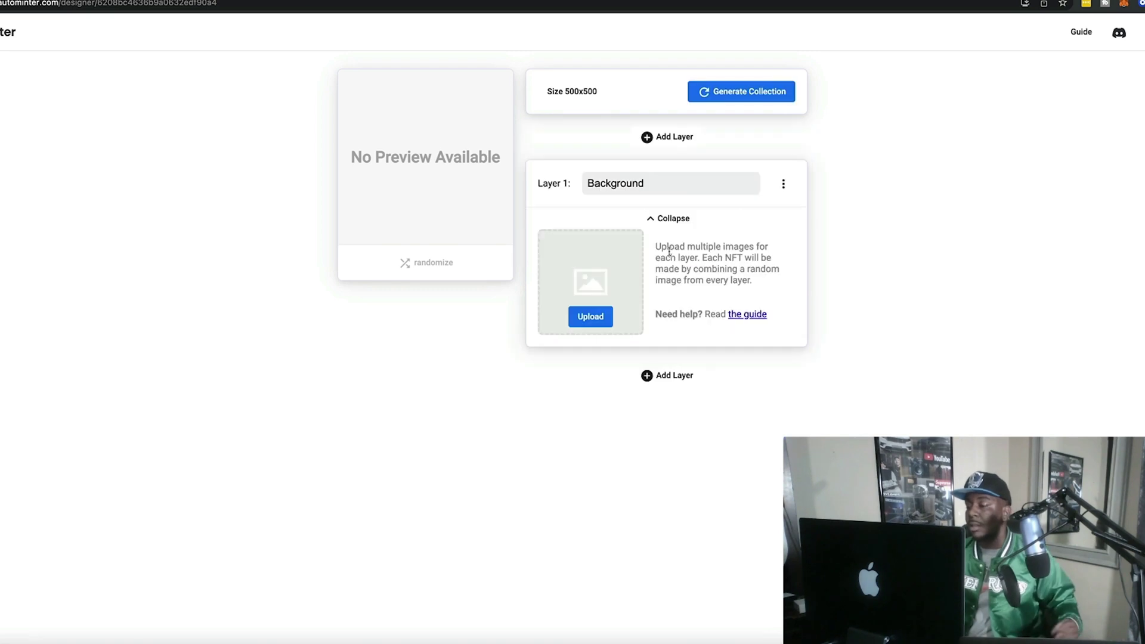
{"action": "left_click", "coordinate": [591, 316]}
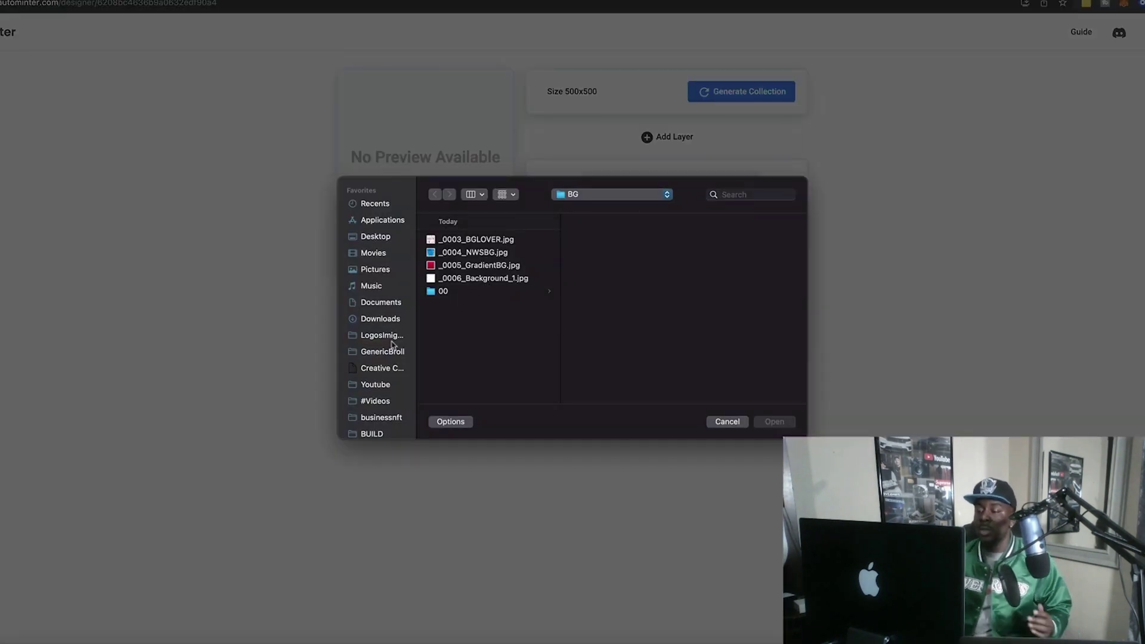
{"action": "scroll", "coordinate": [391, 343], "scroll_direction": "down", "scroll_amount": 3}
{"action": "left_click", "coordinate": [477, 240]}
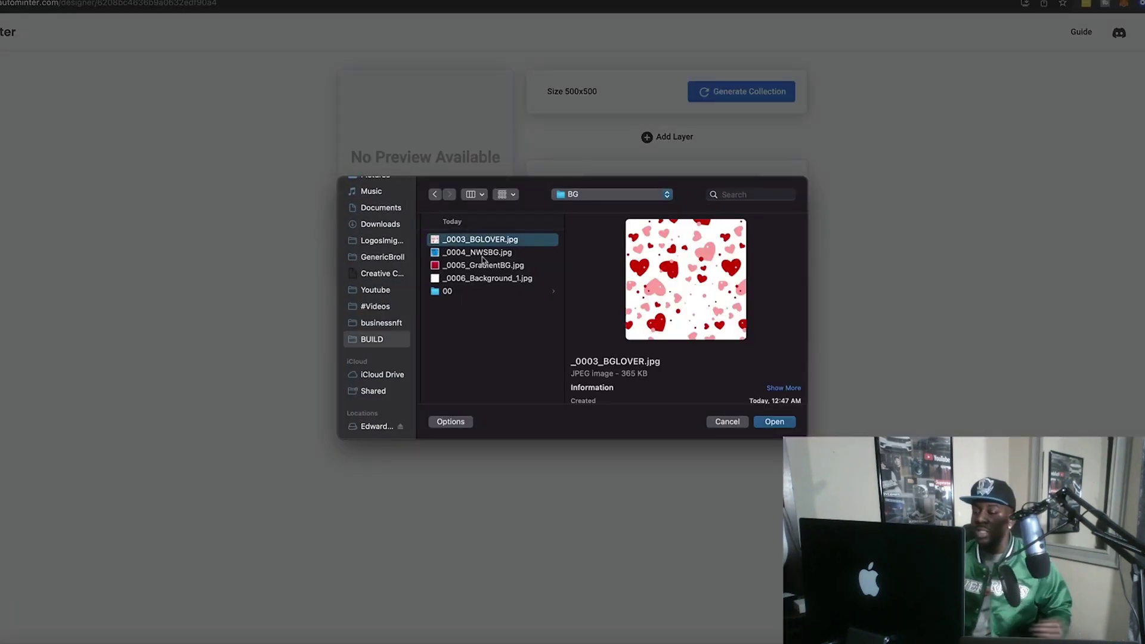
{"action": "left_click", "coordinate": [775, 422]}
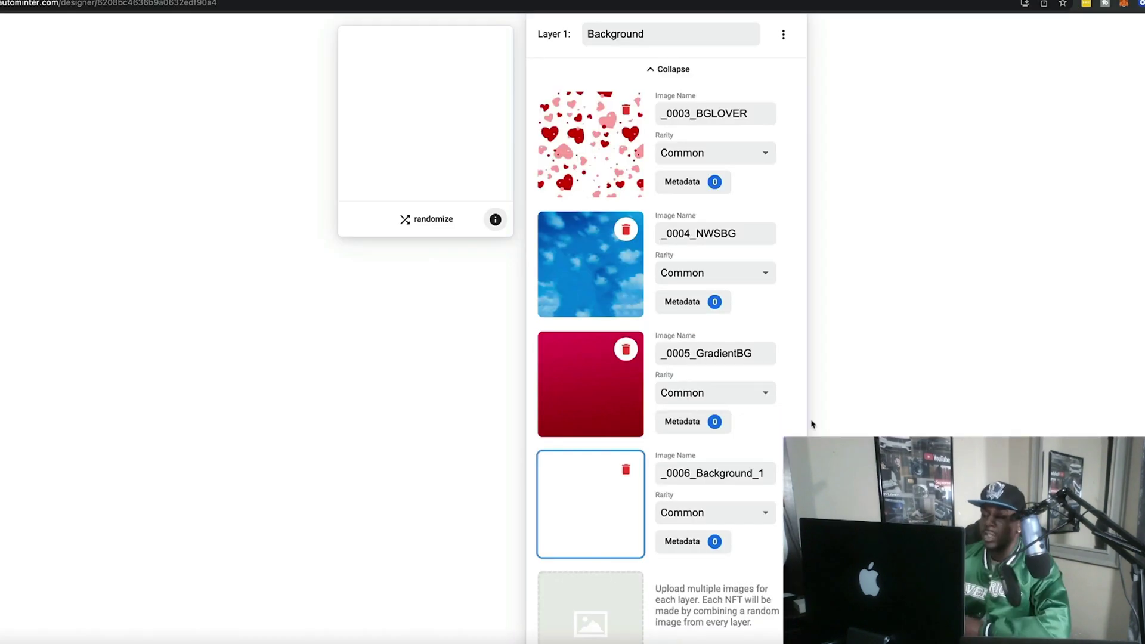
{"action": "scroll", "coordinate": [812, 424], "scroll_direction": "down", "scroll_amount": 3}
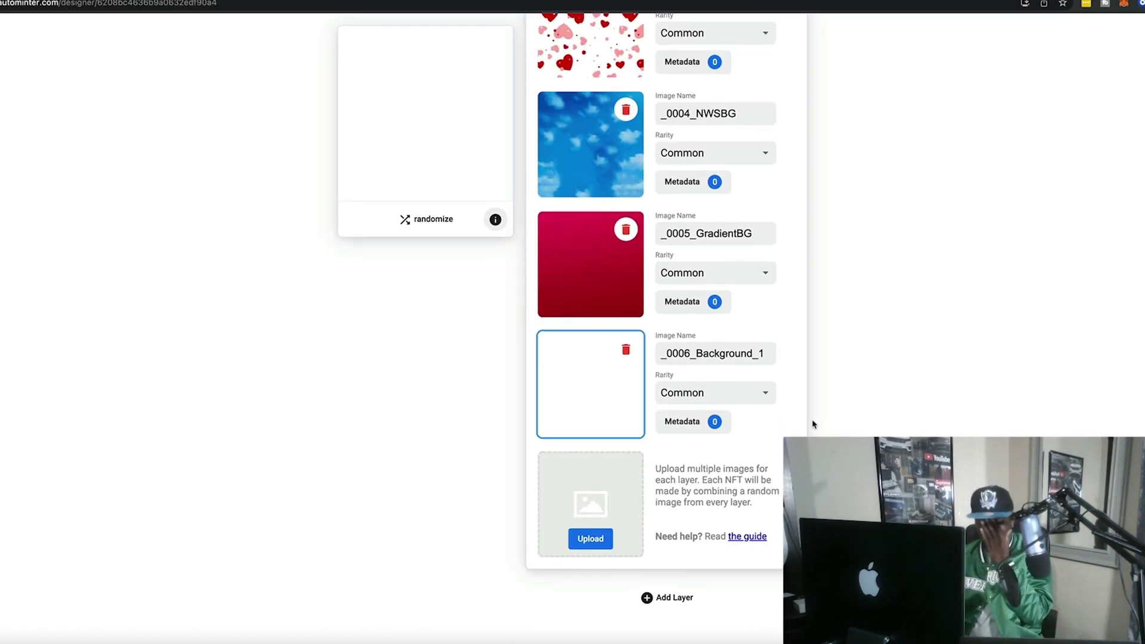
{"action": "scroll", "coordinate": [812, 424], "scroll_direction": "up", "scroll_amount": 5}
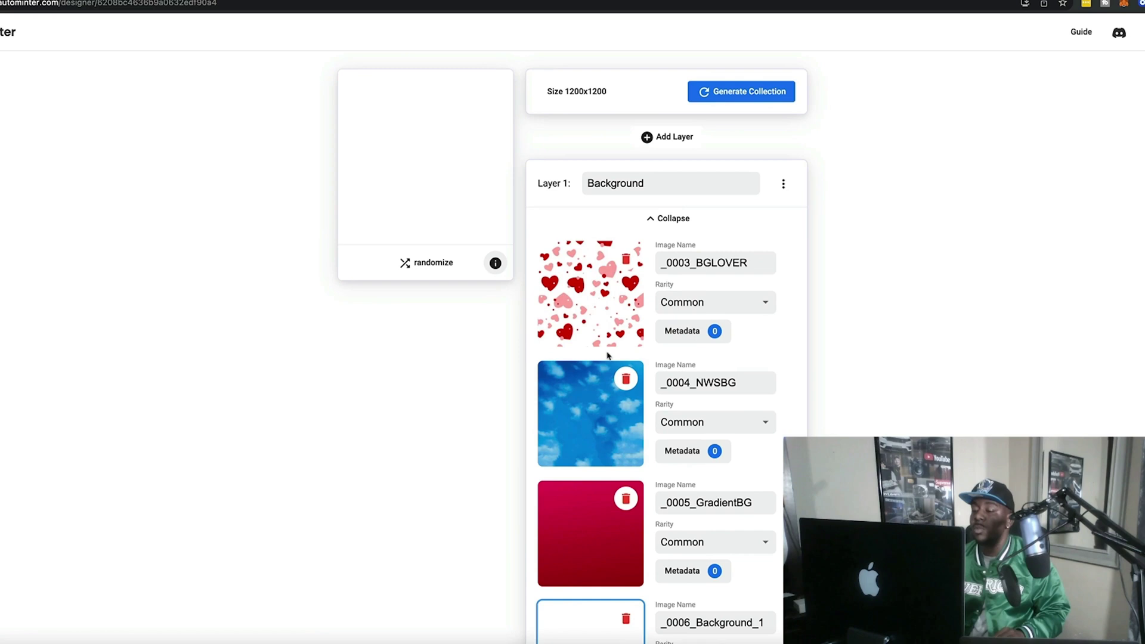
{"action": "left_click", "coordinate": [583, 405]}
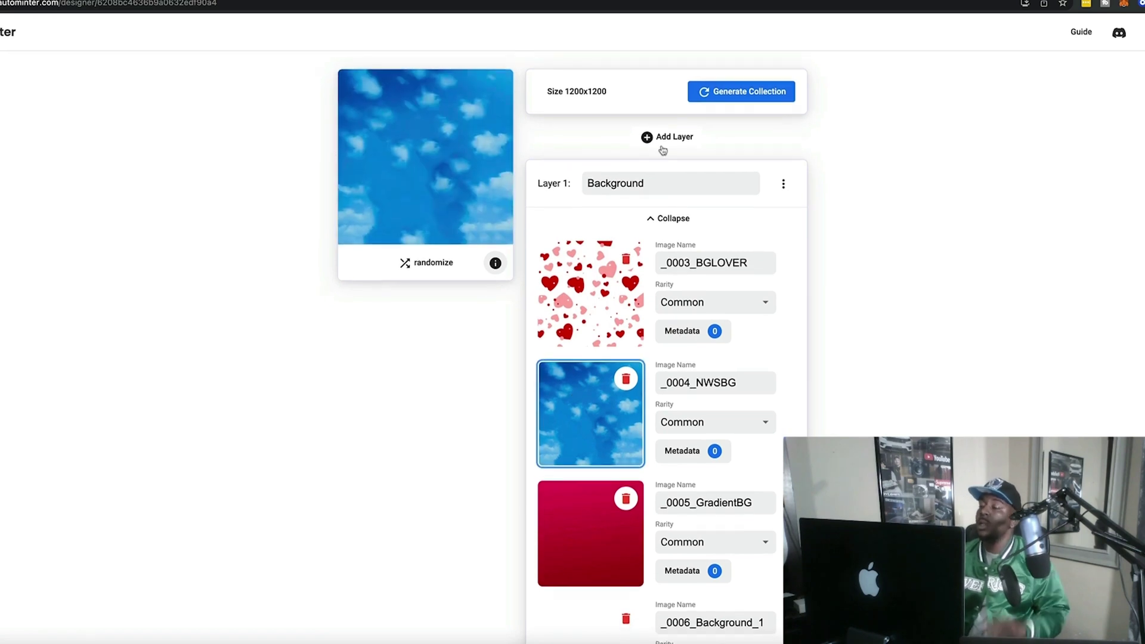
Step: Add a second layer named Base with the body image, plus an empty third layer
{"action": "left_click", "coordinate": [662, 139]}
{"action": "left_click", "coordinate": [662, 184]}
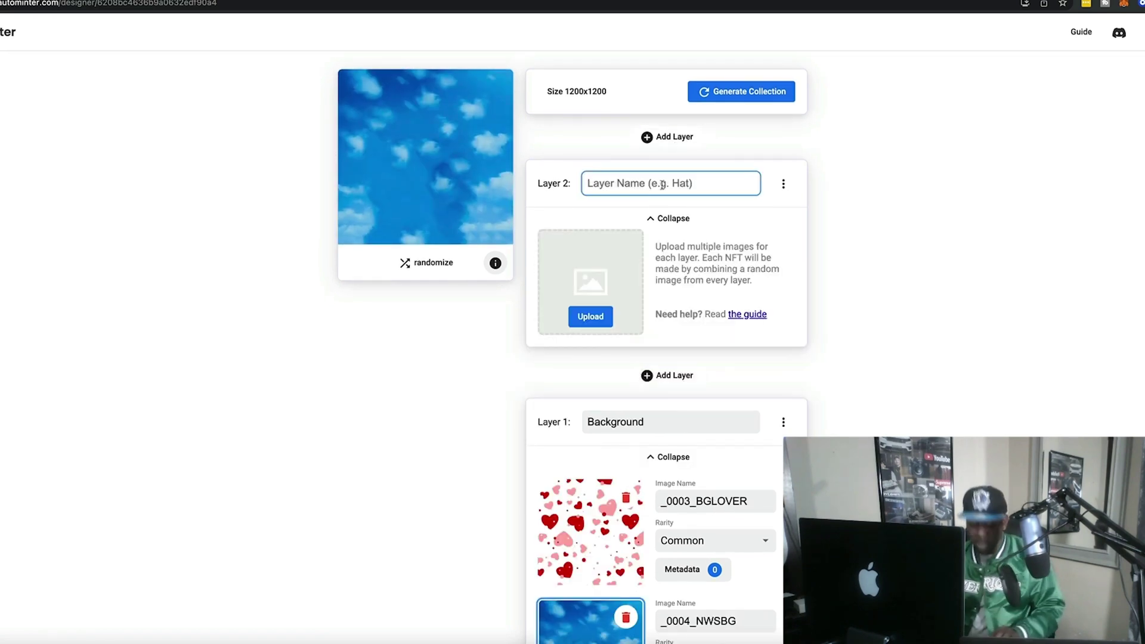
{"action": "type", "text": "Base"}
{"action": "left_click", "coordinate": [591, 316]}
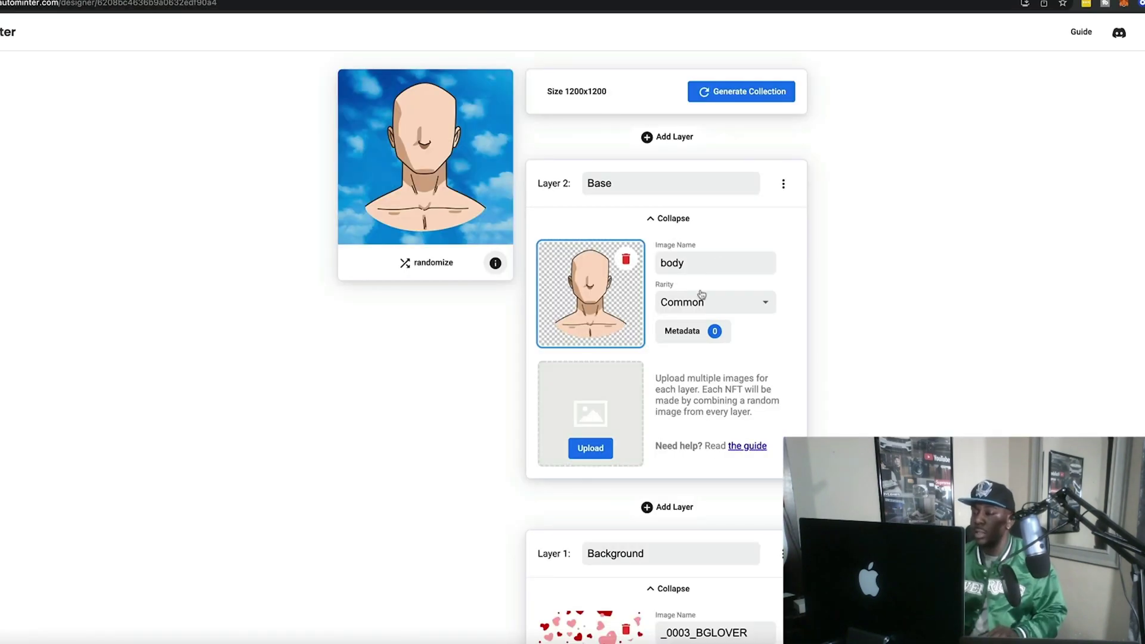
{"action": "left_click", "coordinate": [667, 138]}
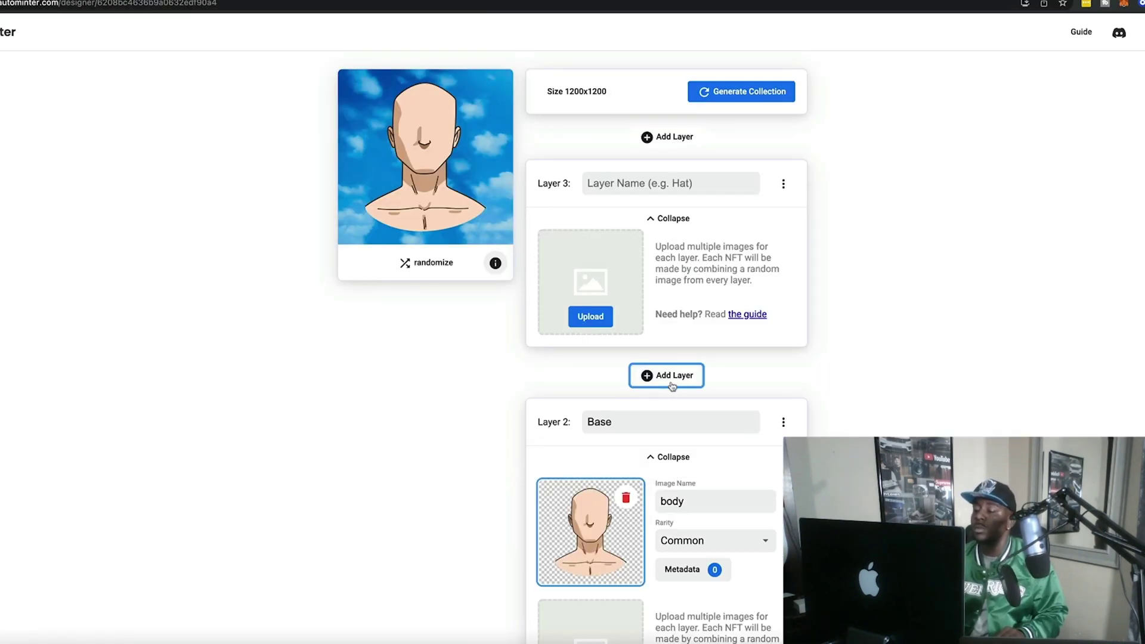
Step: Name Layer 3 'eyes' and upload the five eye-colour images, including blue_blond_01
{"action": "left_click", "coordinate": [669, 182]}
{"action": "type", "text": "eyes"}
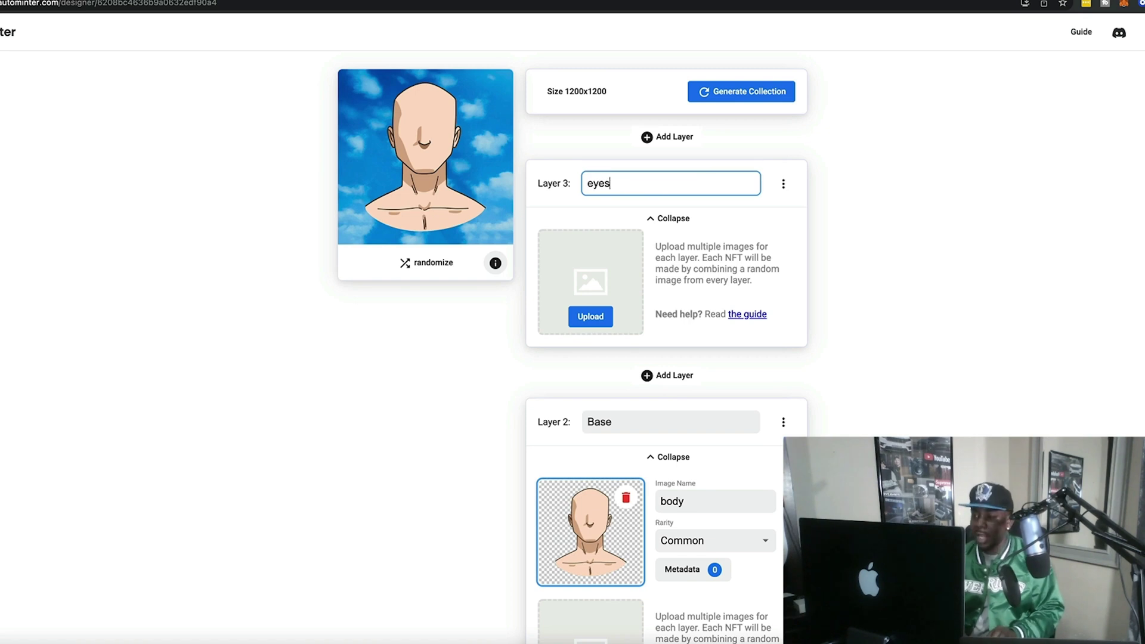
{"action": "left_click", "coordinate": [590, 316]}
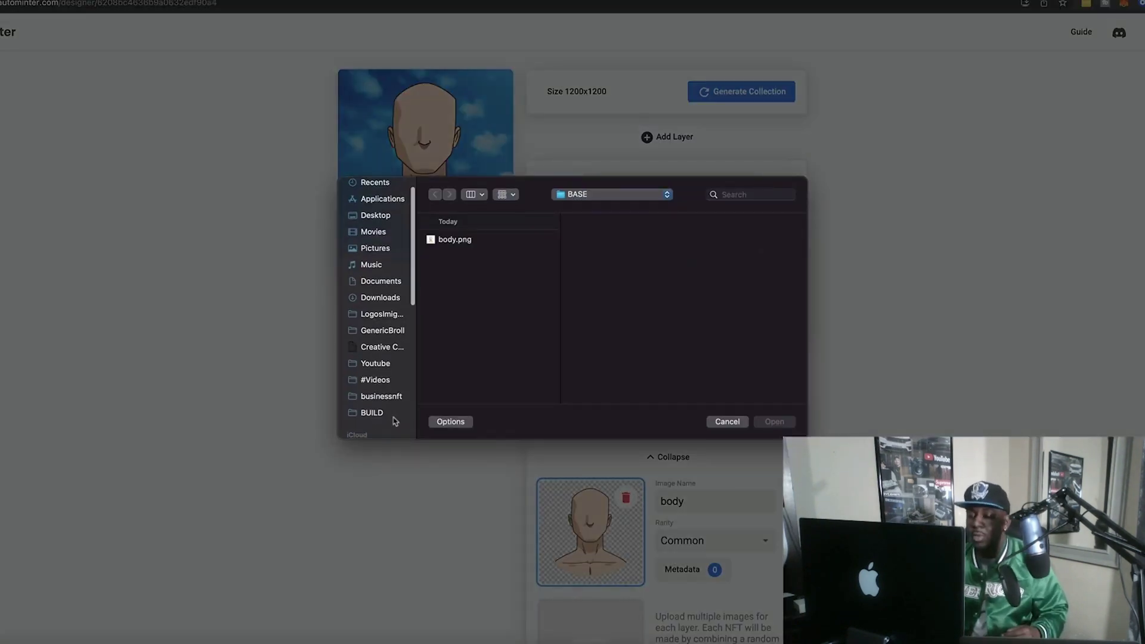
{"action": "left_click", "coordinate": [373, 412]}
{"action": "double_click", "coordinate": [455, 335]}
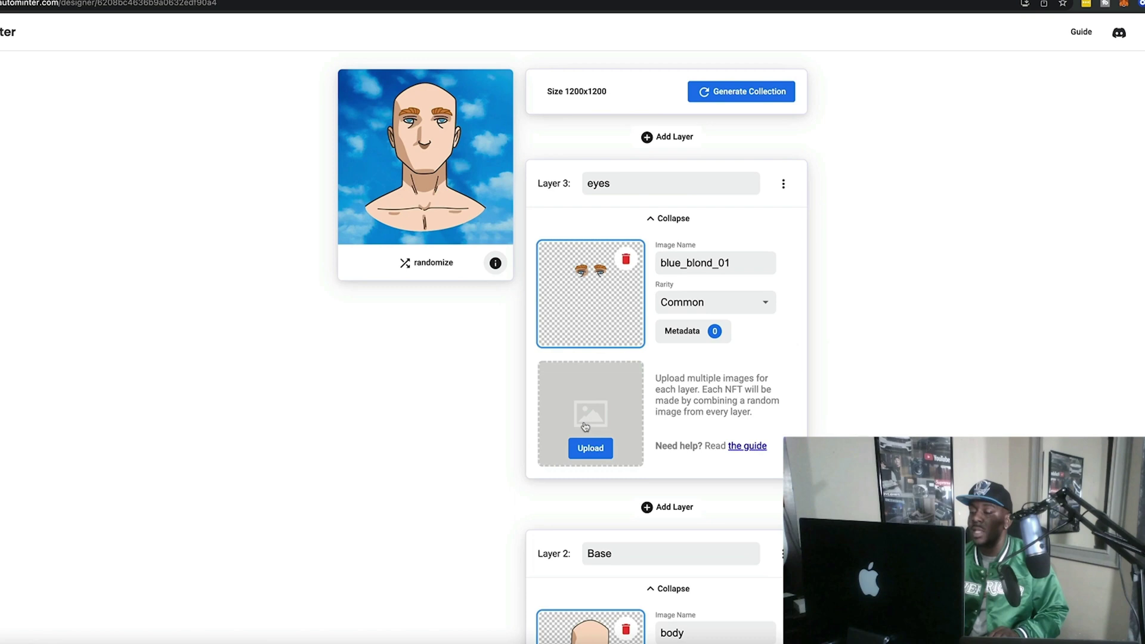
{"action": "left_click", "coordinate": [591, 453]}
{"action": "left_click", "coordinate": [771, 414]}
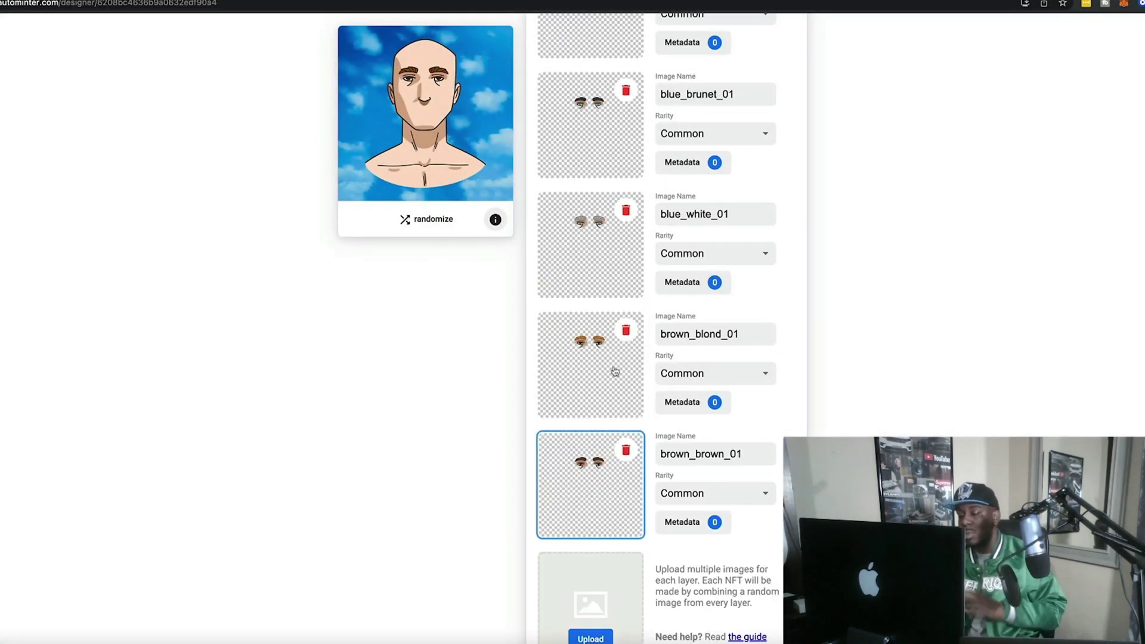
{"action": "scroll", "coordinate": [606, 371], "scroll_direction": "up", "scroll_amount": 2}
Step: Preview the blue_white_01 eyes, set their rarity to Super Rare, and add another layer
{"action": "left_click", "coordinate": [595, 370]}
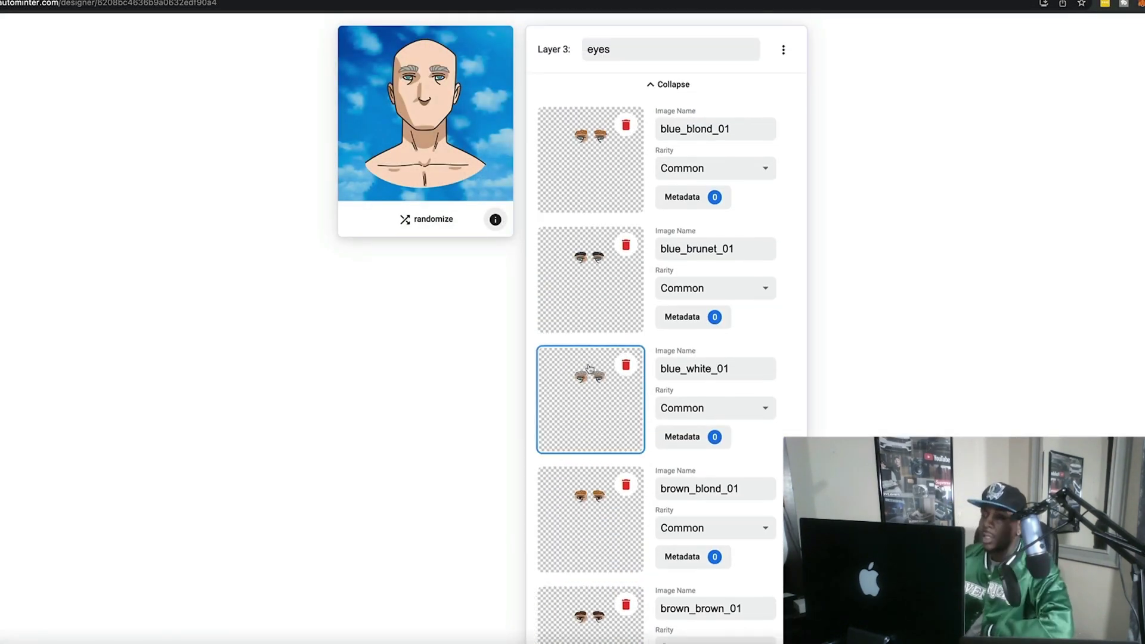
{"action": "scroll", "coordinate": [591, 352], "scroll_direction": "up", "scroll_amount": 2}
{"action": "left_click", "coordinate": [686, 505]}
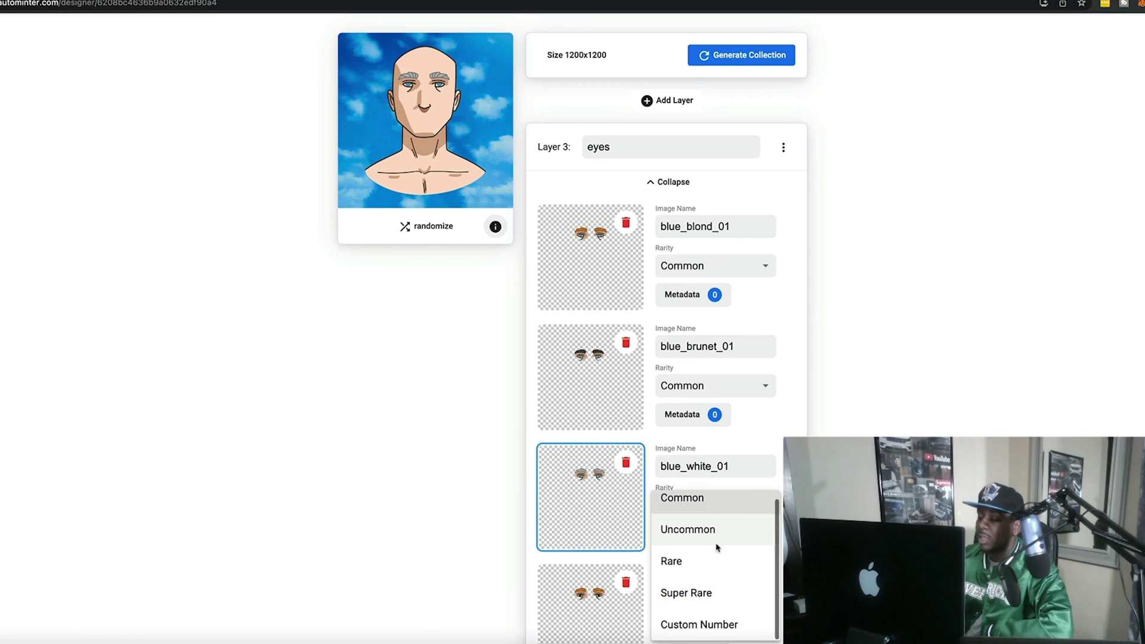
{"action": "left_click", "coordinate": [716, 599]}
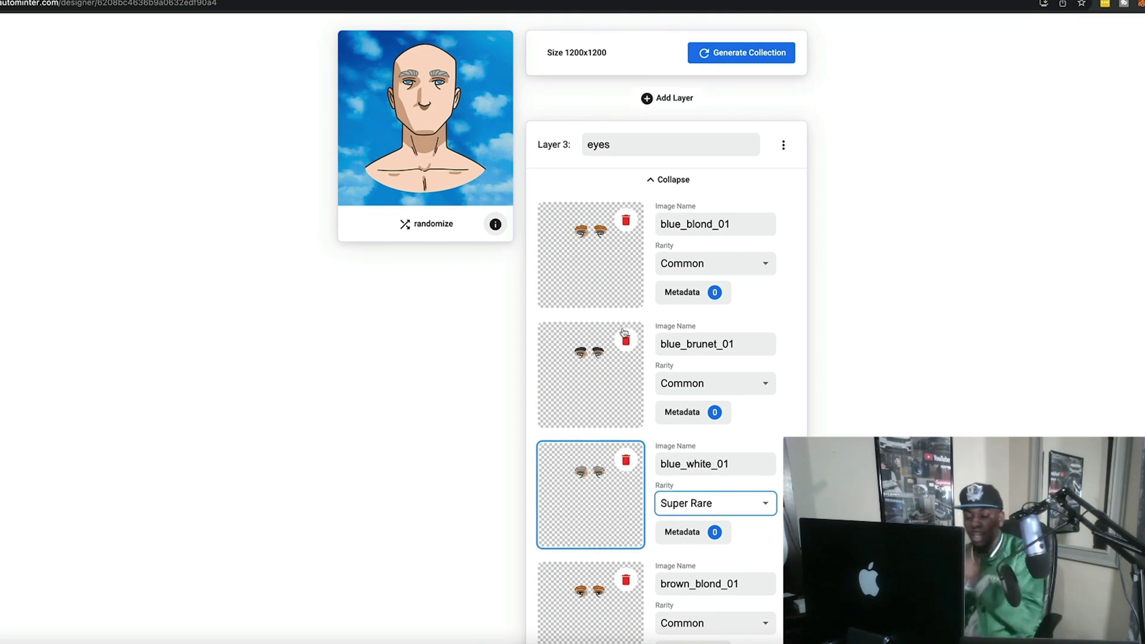
{"action": "scroll", "coordinate": [739, 340], "scroll_direction": "down", "scroll_amount": 3}
{"action": "scroll", "coordinate": [788, 365], "scroll_direction": "up", "scroll_amount": 5}
{"action": "left_click", "coordinate": [667, 136]}
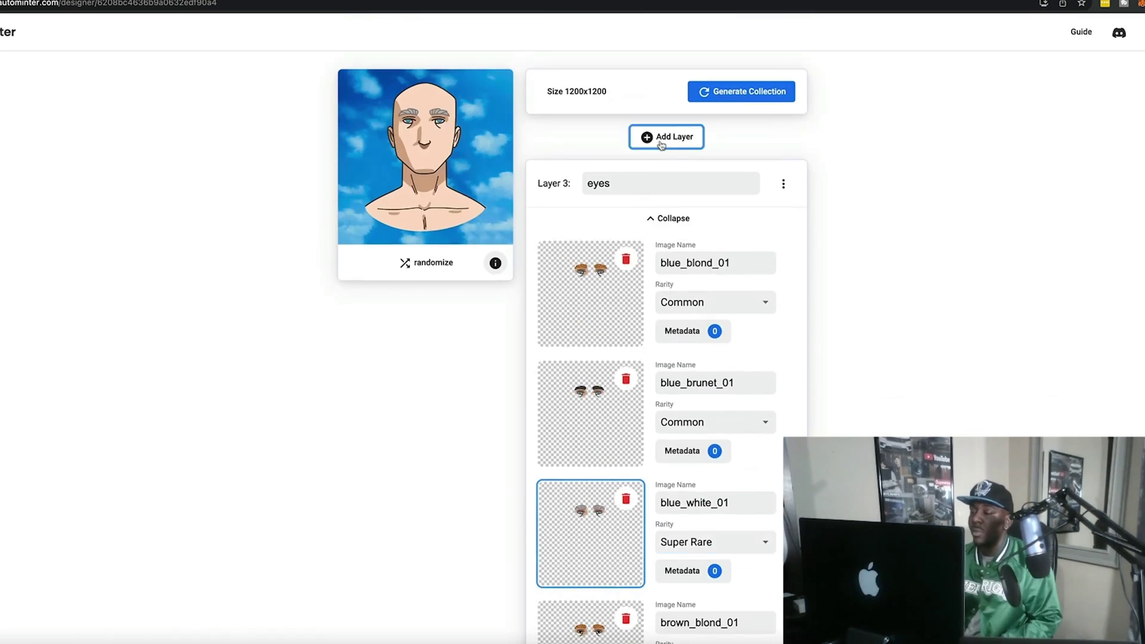
Step: Name Layer 4 'Mouth' and set mouth_03's rarity to Super Rare
{"action": "left_click", "coordinate": [591, 187]}
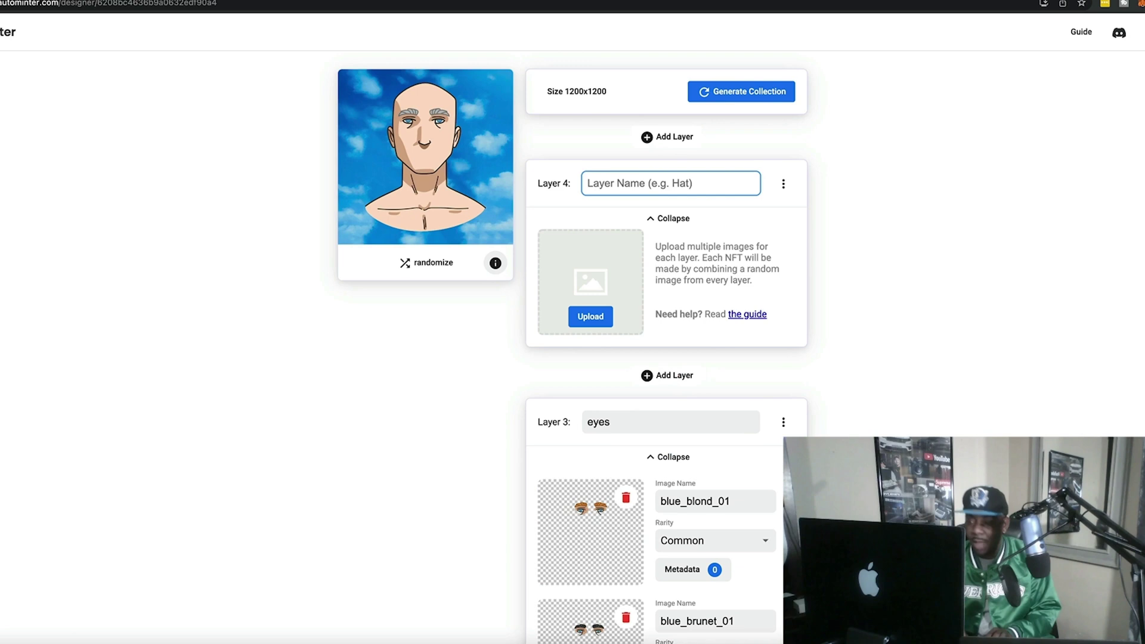
{"action": "type", "text": "Mouth"}
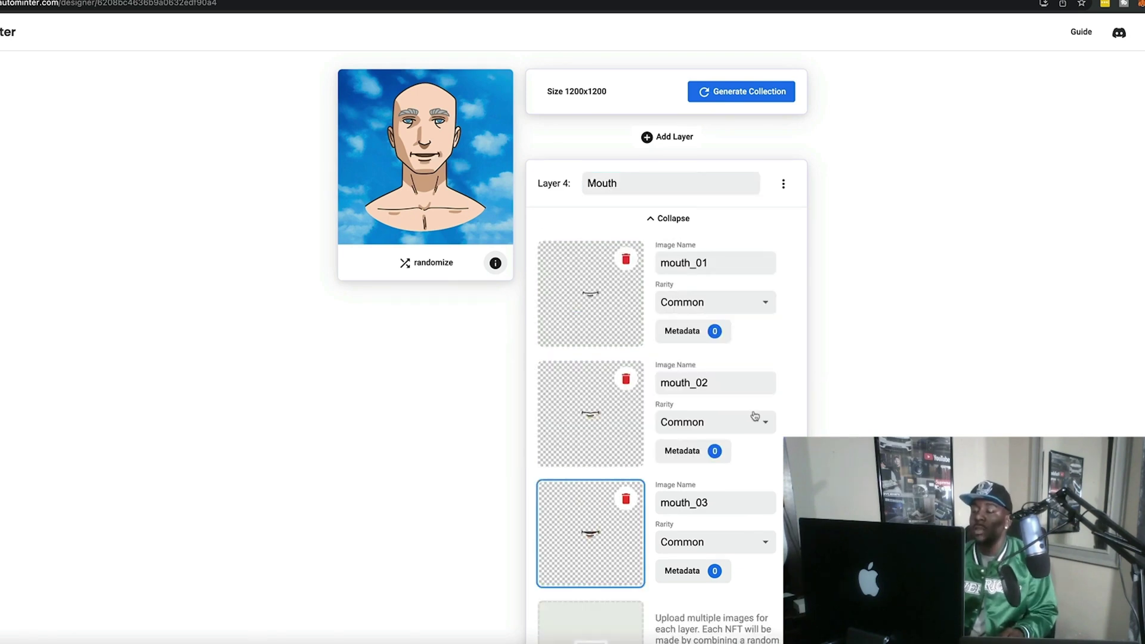
{"action": "left_click", "coordinate": [680, 542]}
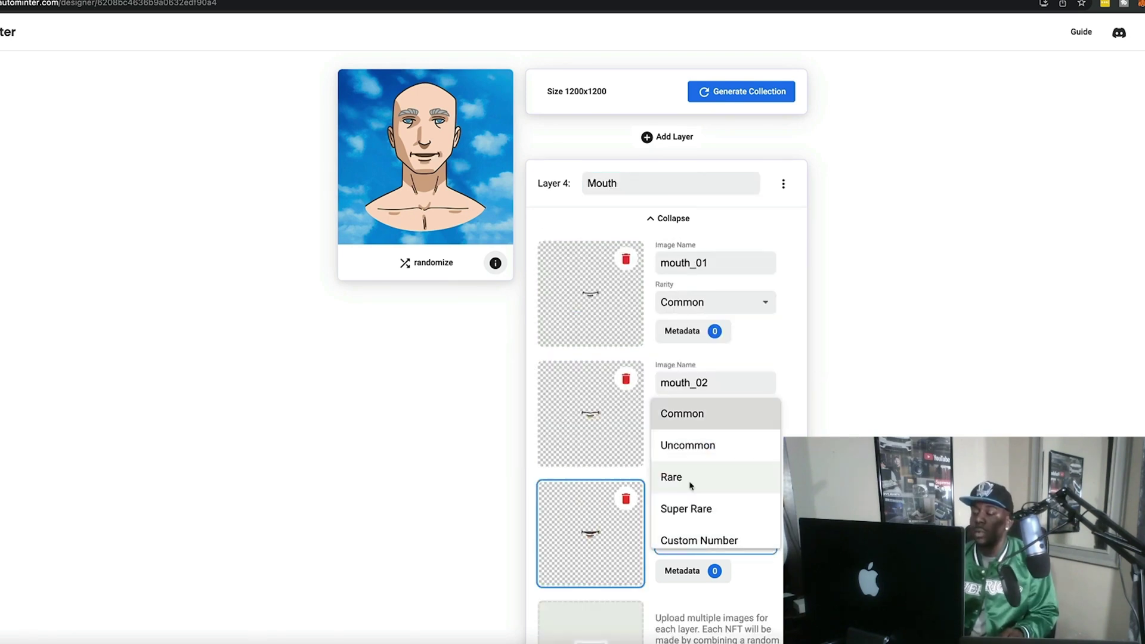
{"action": "left_click", "coordinate": [704, 512]}
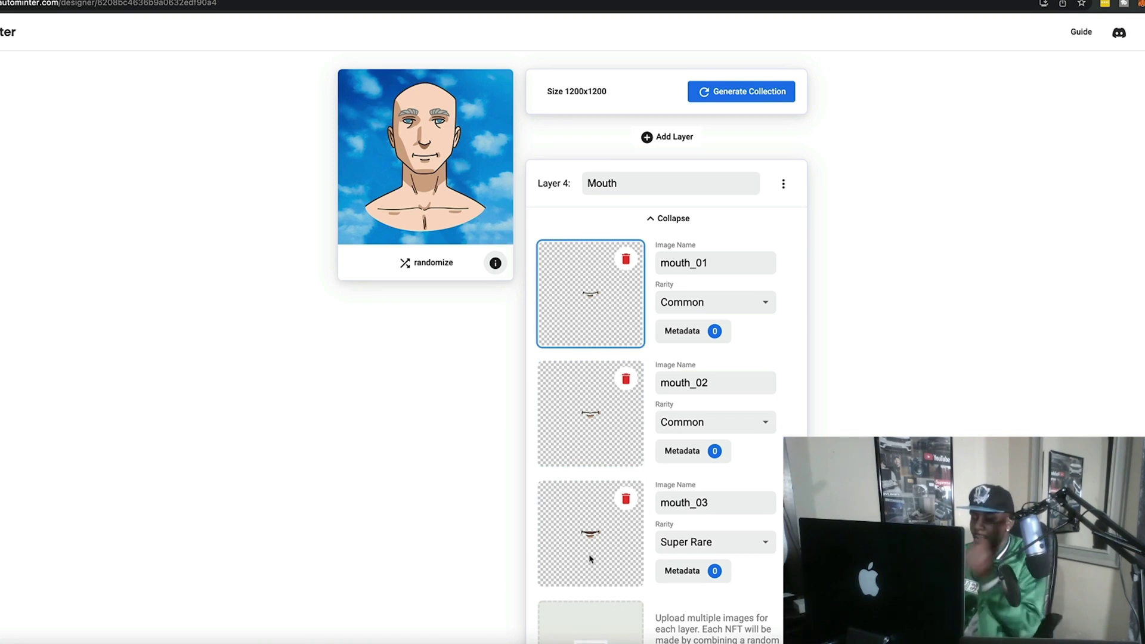
{"action": "scroll", "coordinate": [597, 539], "scroll_direction": "down", "scroll_amount": 1}
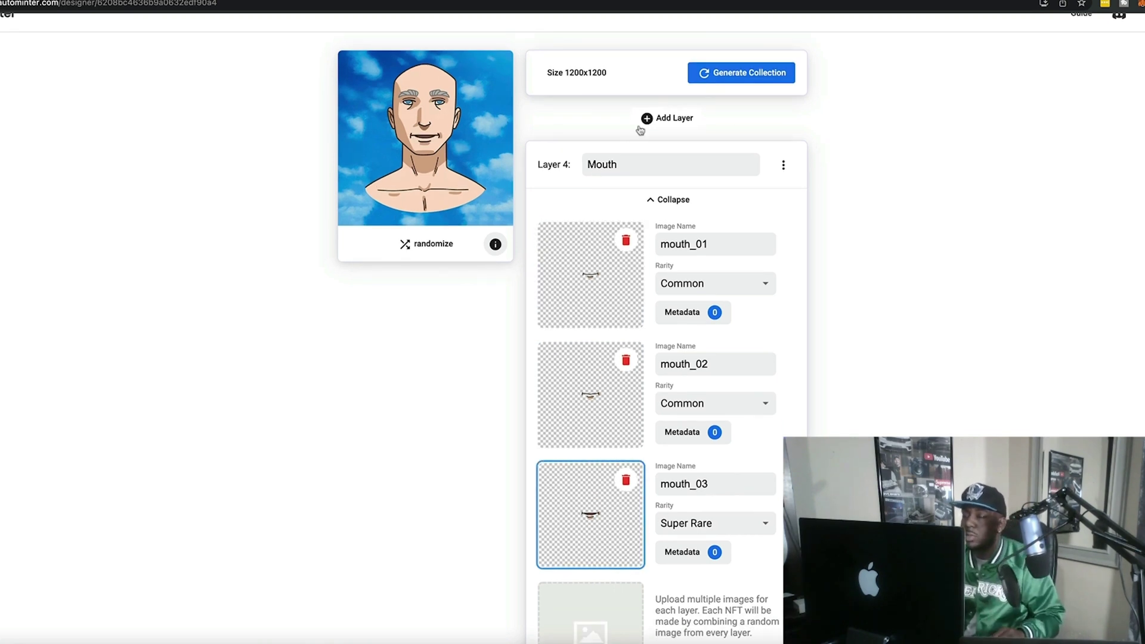
Step: Add Layer 5 named 'Hats' for the hat images
{"action": "left_click", "coordinate": [660, 125]}
{"action": "left_click", "coordinate": [625, 166]}
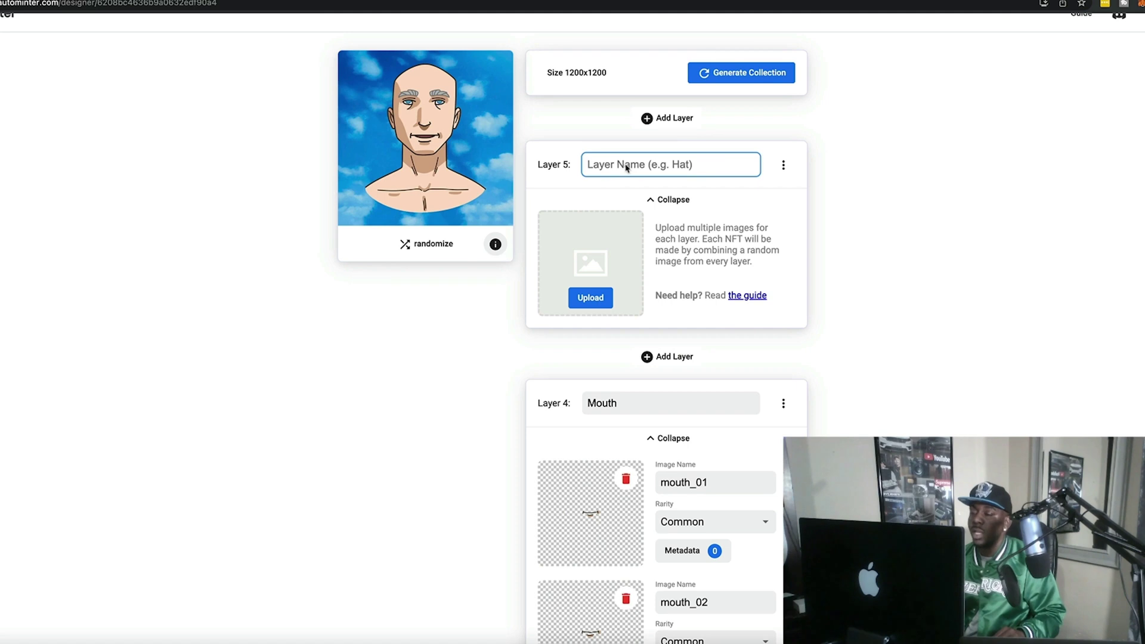
{"action": "type", "text": "Hats"}
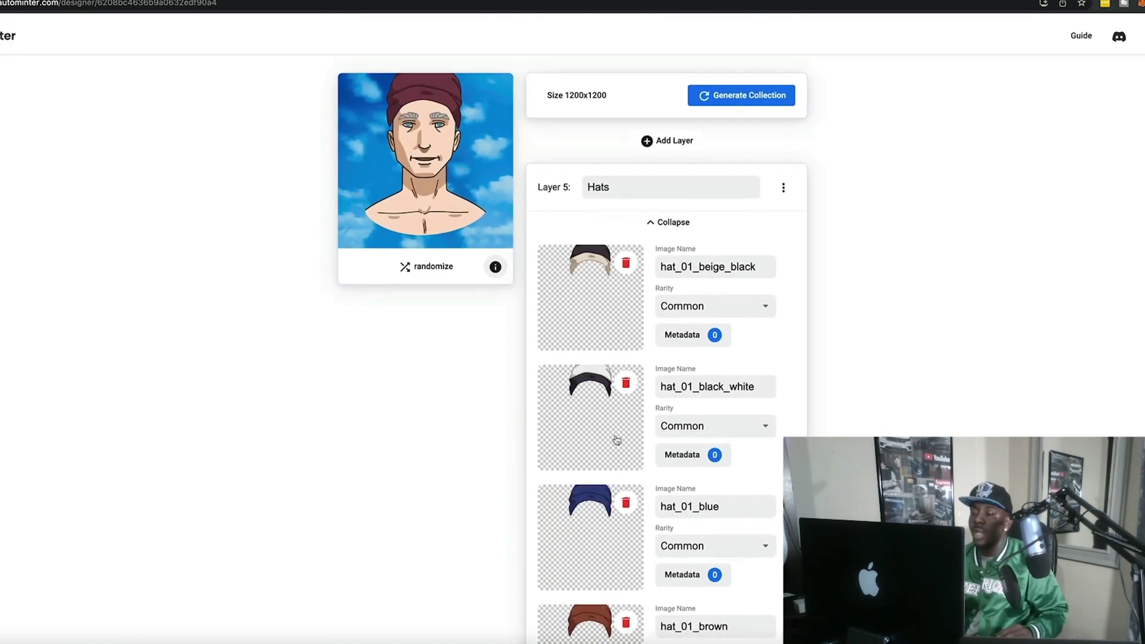
{"action": "scroll", "coordinate": [634, 207], "scroll_direction": "down", "scroll_amount": 1}
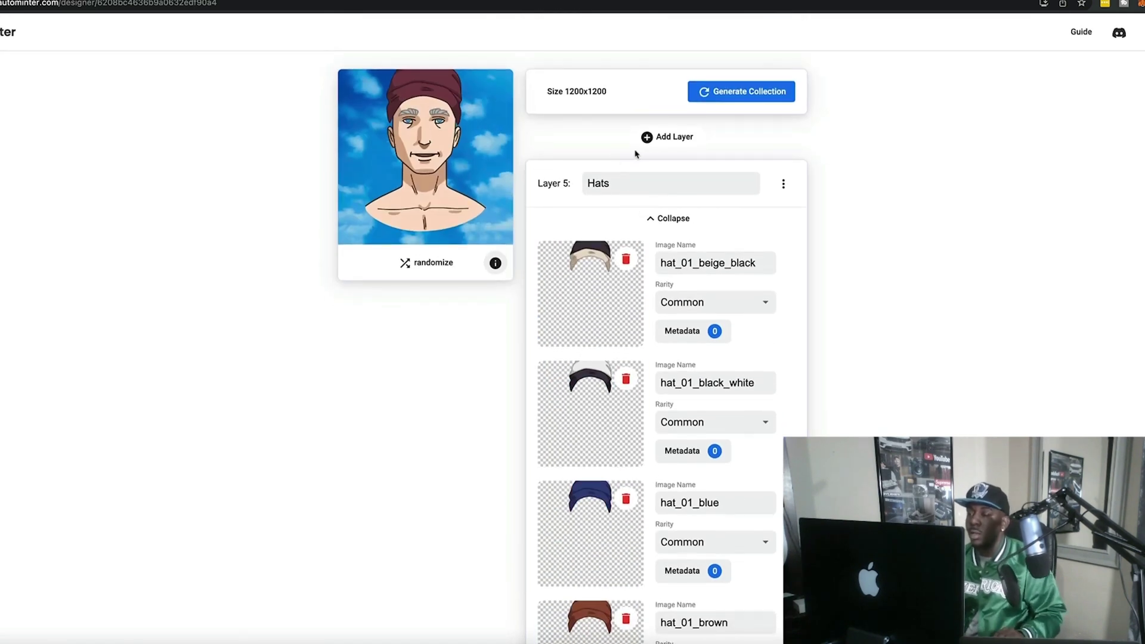
Step: Add Layer 6 named 'Glasses' and upload glasses images including glasses_08.png
{"action": "left_click", "coordinate": [659, 137]}
{"action": "left_click", "coordinate": [637, 187]}
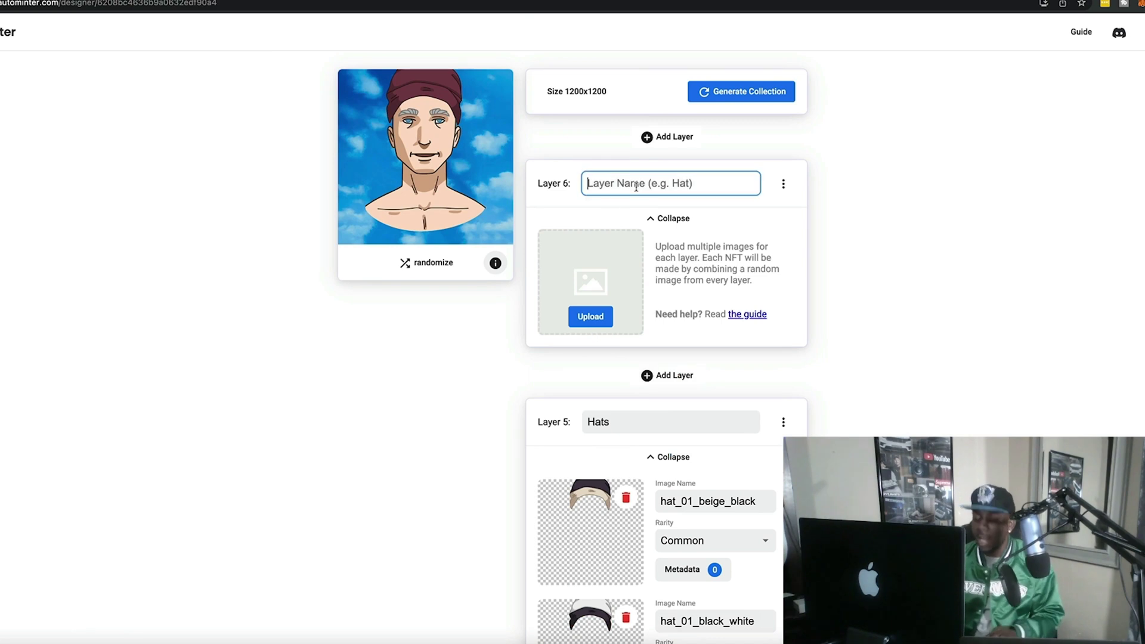
{"action": "type", "text": "Glasses"}
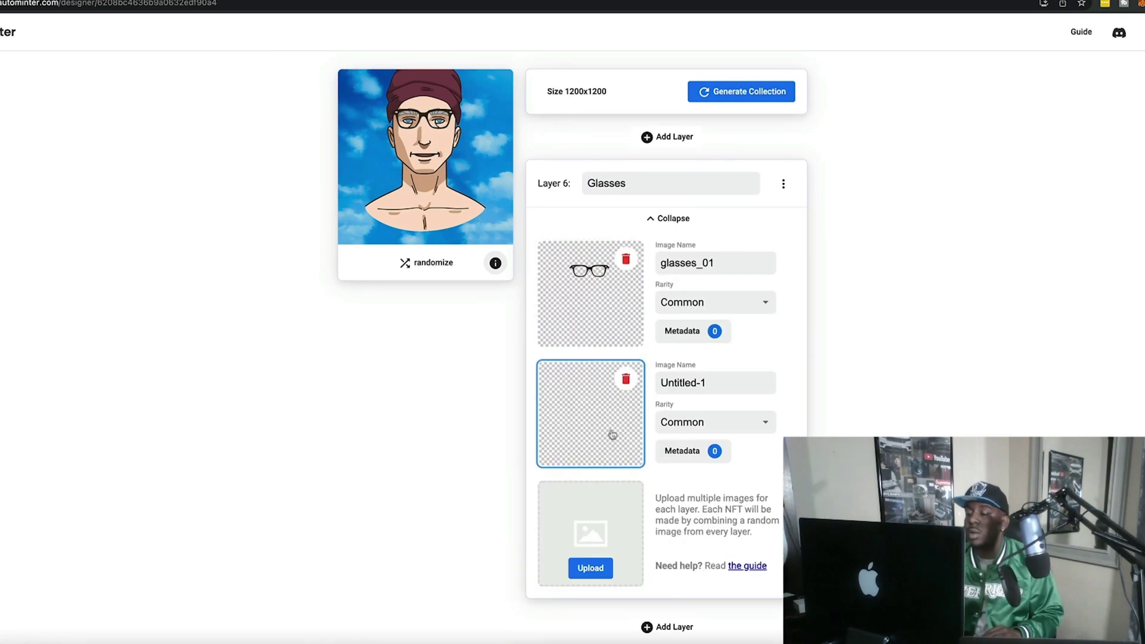
{"action": "left_click", "coordinate": [589, 568]}
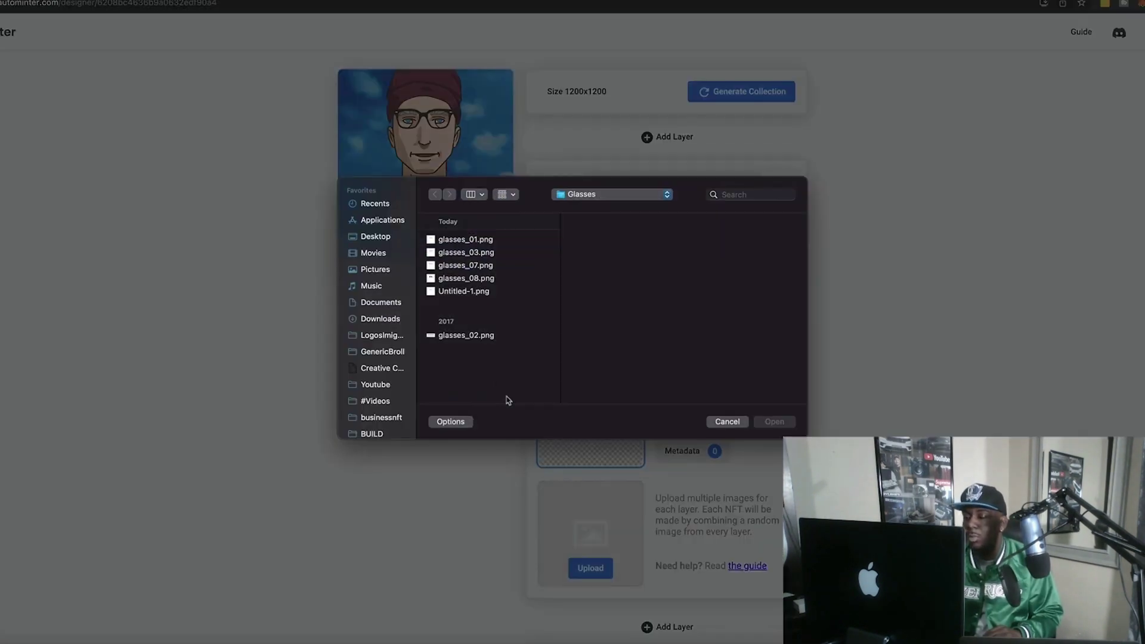
{"action": "left_click", "coordinate": [489, 279]}
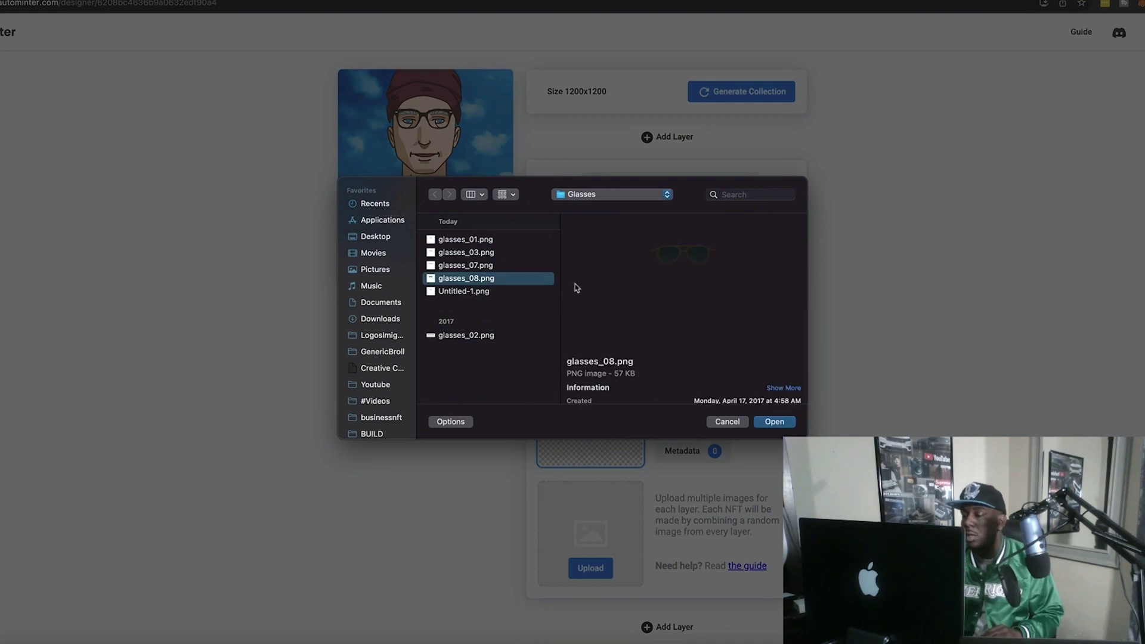
{"action": "left_click", "coordinate": [775, 421]}
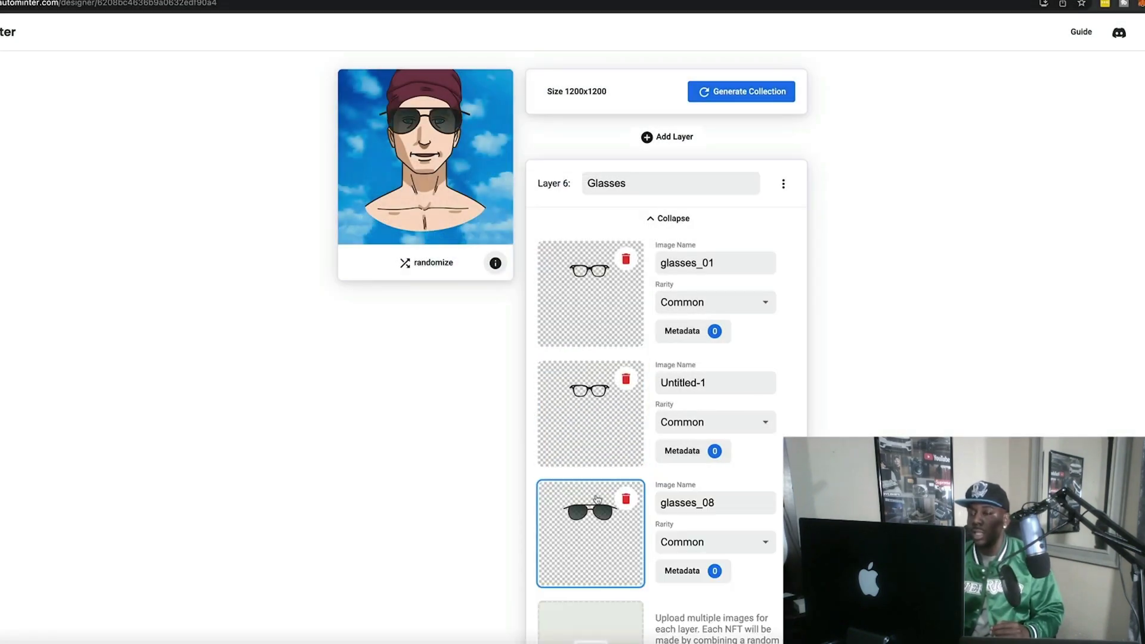
{"action": "scroll", "coordinate": [600, 459], "scroll_direction": "down", "scroll_amount": 2}
{"action": "scroll", "coordinate": [600, 458], "scroll_direction": "up", "scroll_amount": 2}
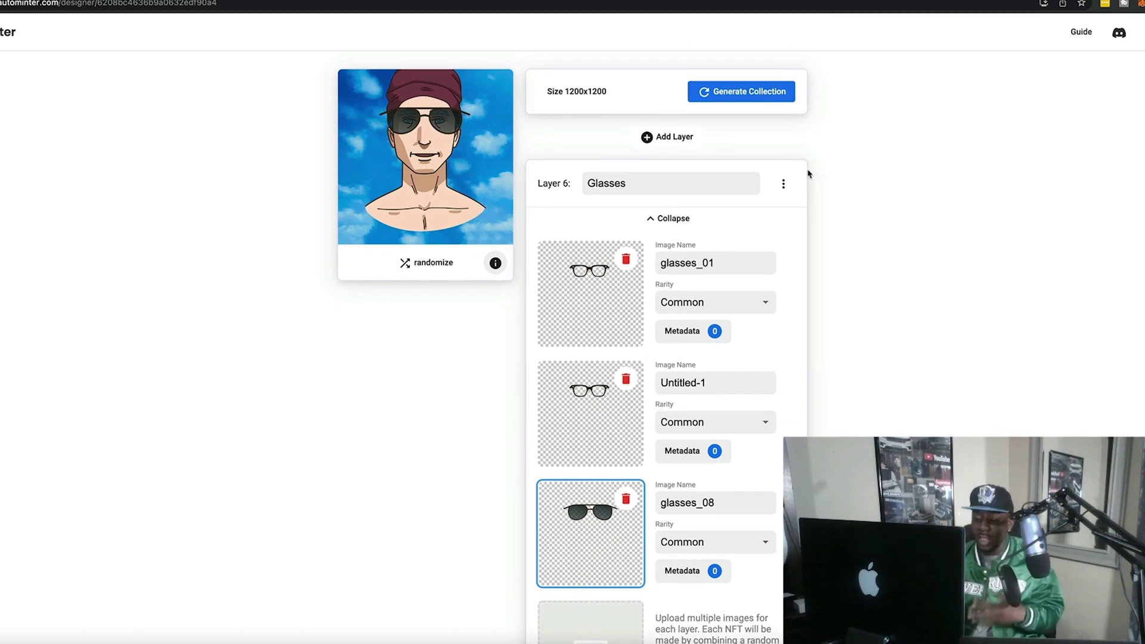
{"action": "scroll", "coordinate": [809, 172], "scroll_direction": "down", "scroll_amount": 7}
{"action": "scroll", "coordinate": [808, 173], "scroll_direction": "down", "scroll_amount": 20}
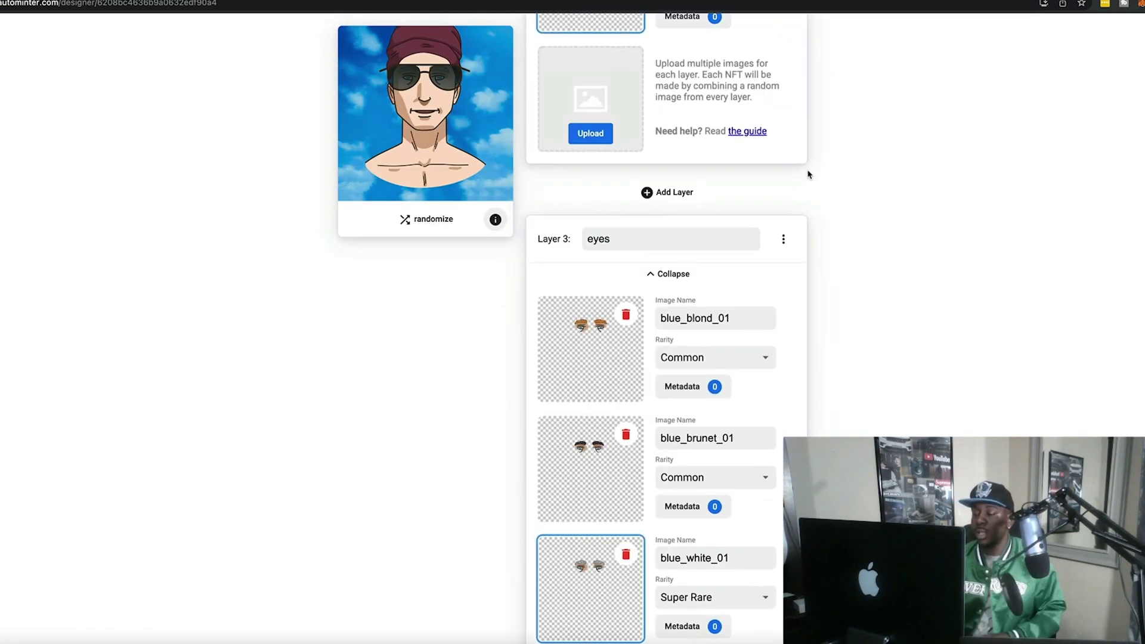
{"action": "scroll", "coordinate": [808, 174], "scroll_direction": "up", "scroll_amount": 20}
Step: Set How many NFT's to 500 instead of 10 and generate the artwork
{"action": "scroll", "coordinate": [744, 159], "scroll_direction": "down", "scroll_amount": 1}
{"action": "left_click", "coordinate": [752, 96]}
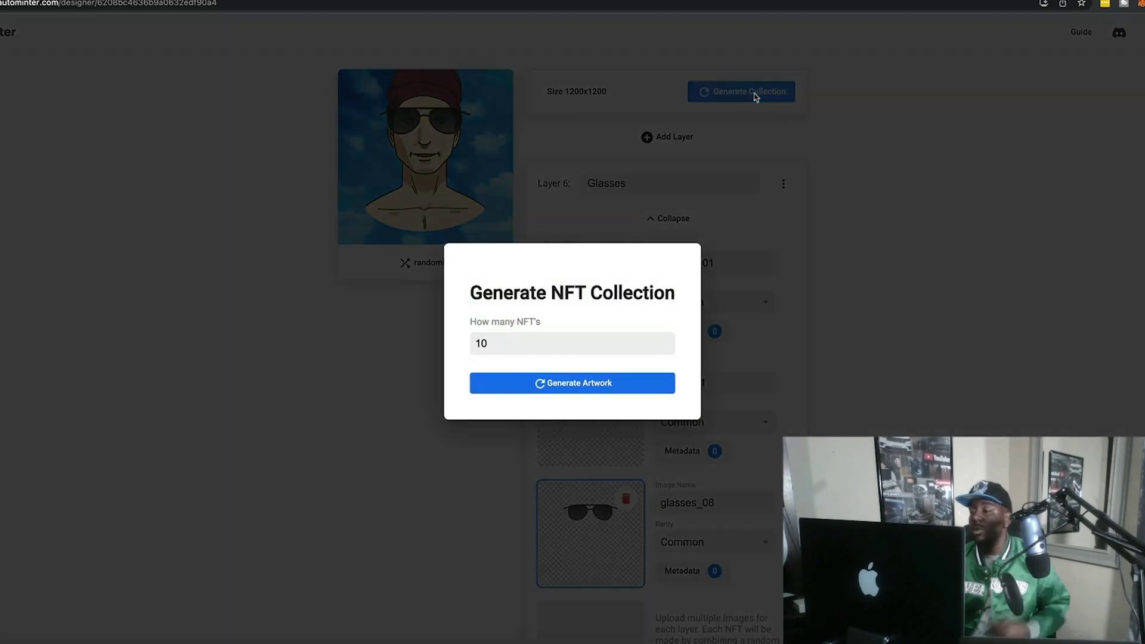
{"action": "left_click", "coordinate": [522, 347]}
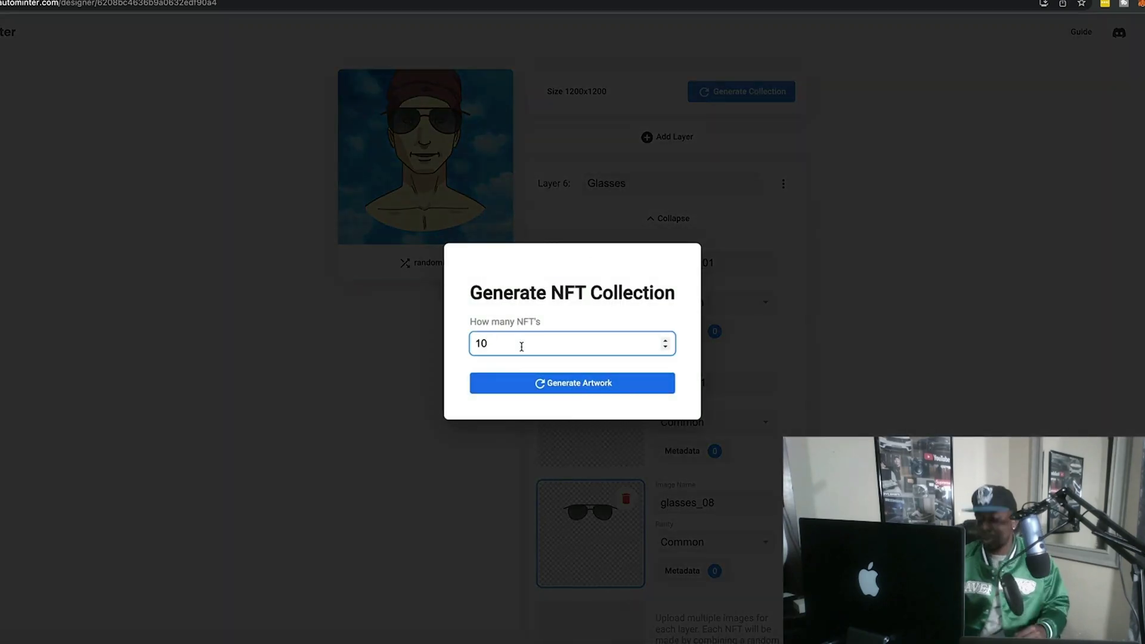
{"action": "key", "text": "BackSpace"}
{"action": "key", "text": "BackSpace"}
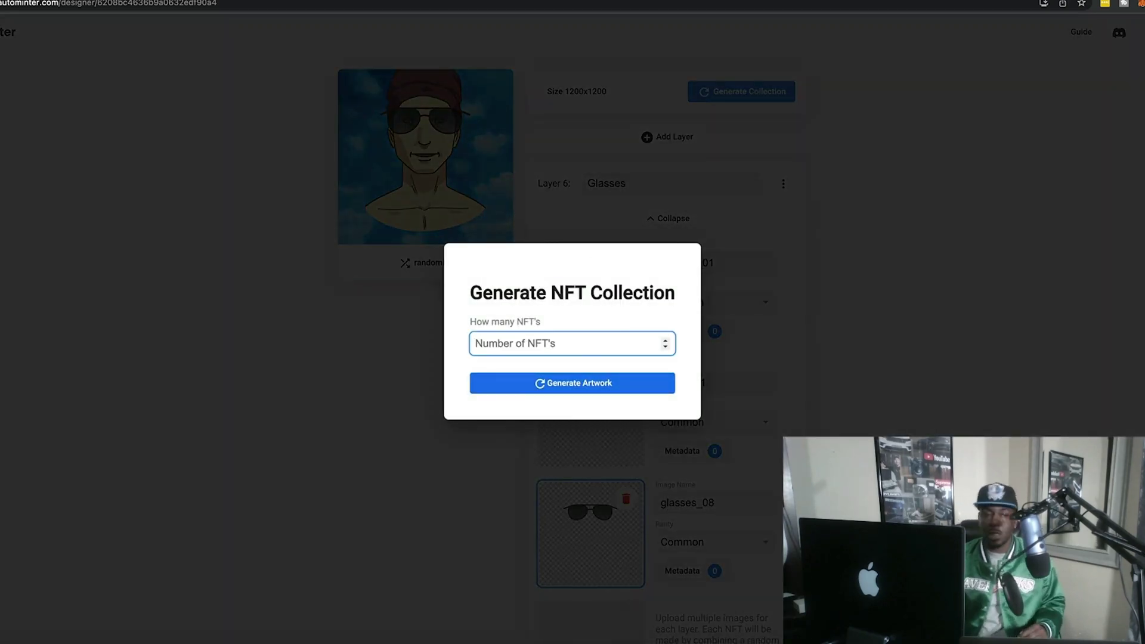
{"action": "type", "text": "1000"}
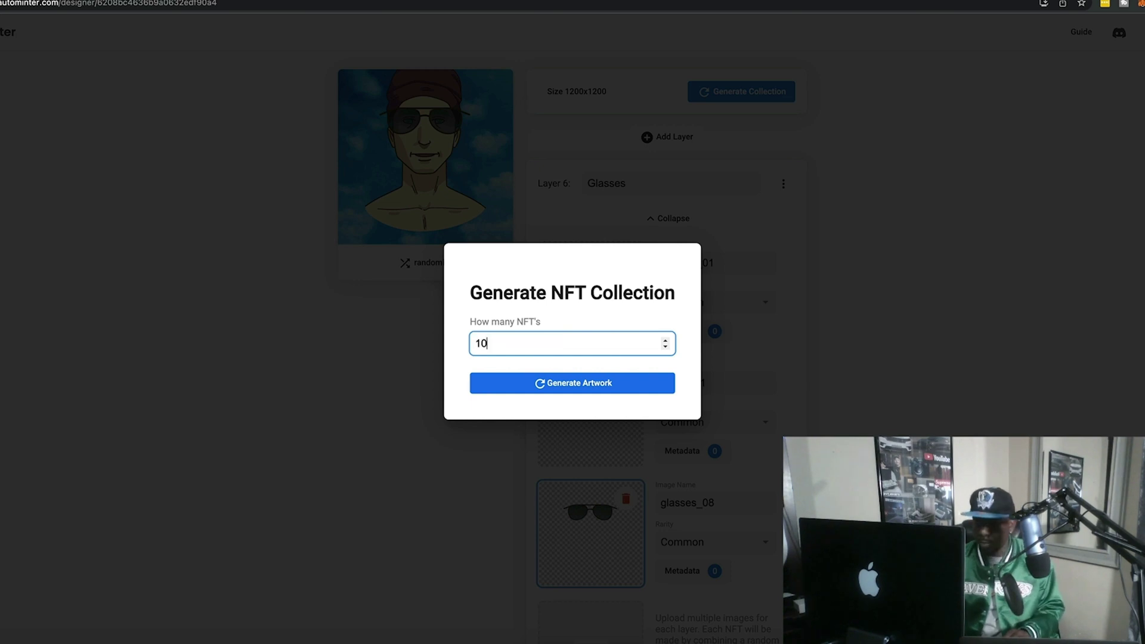
{"action": "key", "text": "BackSpace"}
{"action": "key", "text": "BackSpace"}
{"action": "key", "text": "BackSpace"}
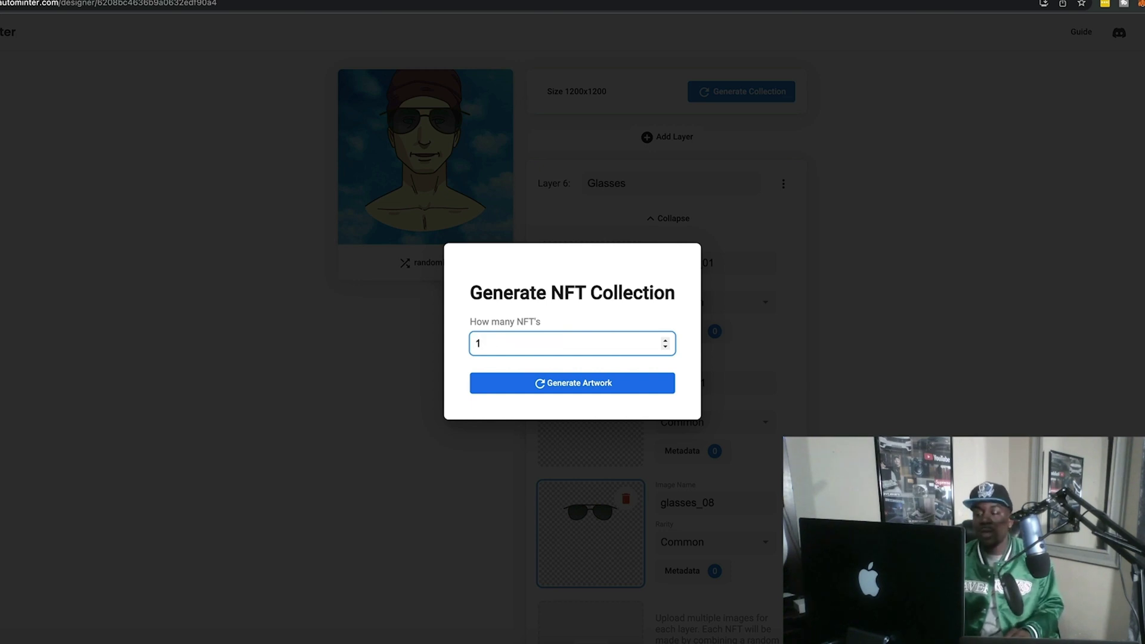
{"action": "type", "text": "500"}
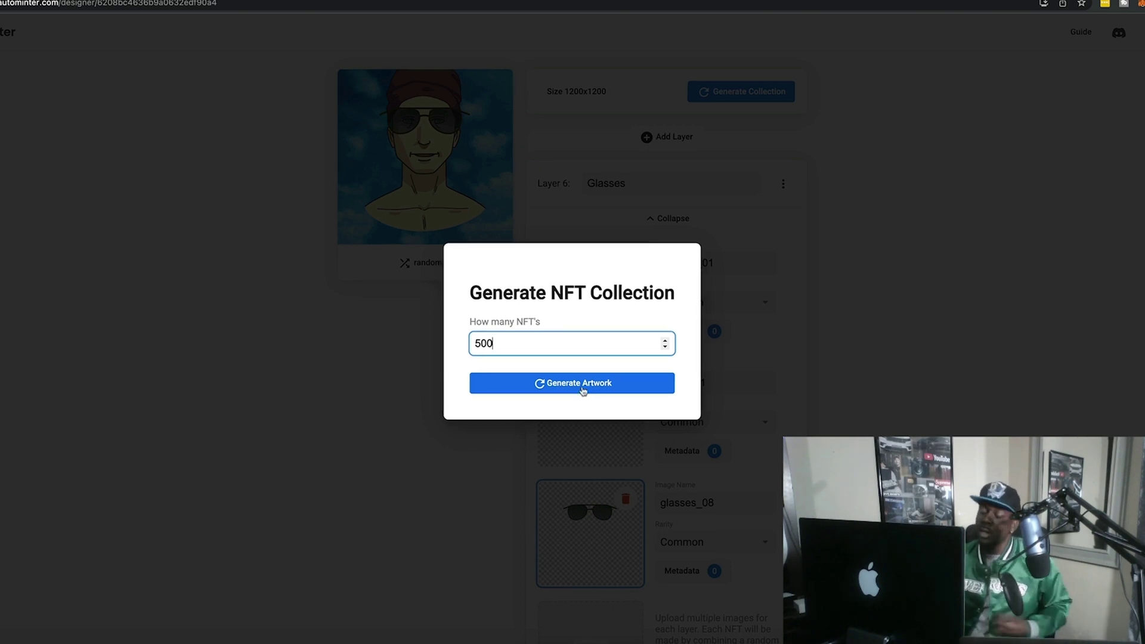
{"action": "left_click", "coordinate": [583, 390]}
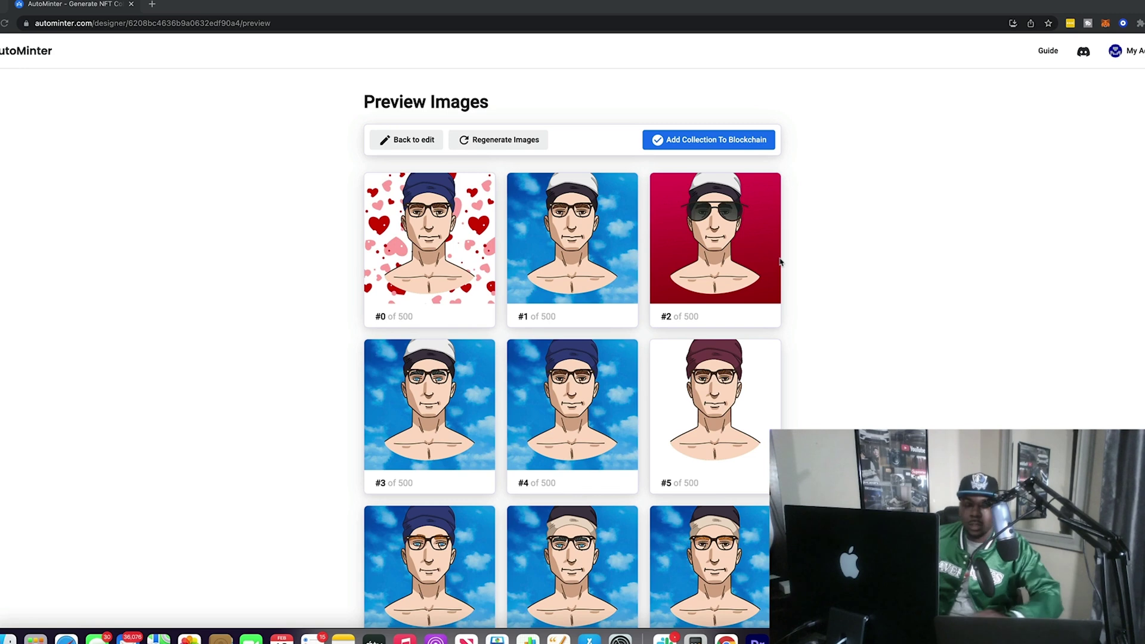
Step: Browse the generated portraits, loading more cards past #390, then return to the top
{"action": "scroll", "coordinate": [779, 261], "scroll_direction": "down", "scroll_amount": 15}
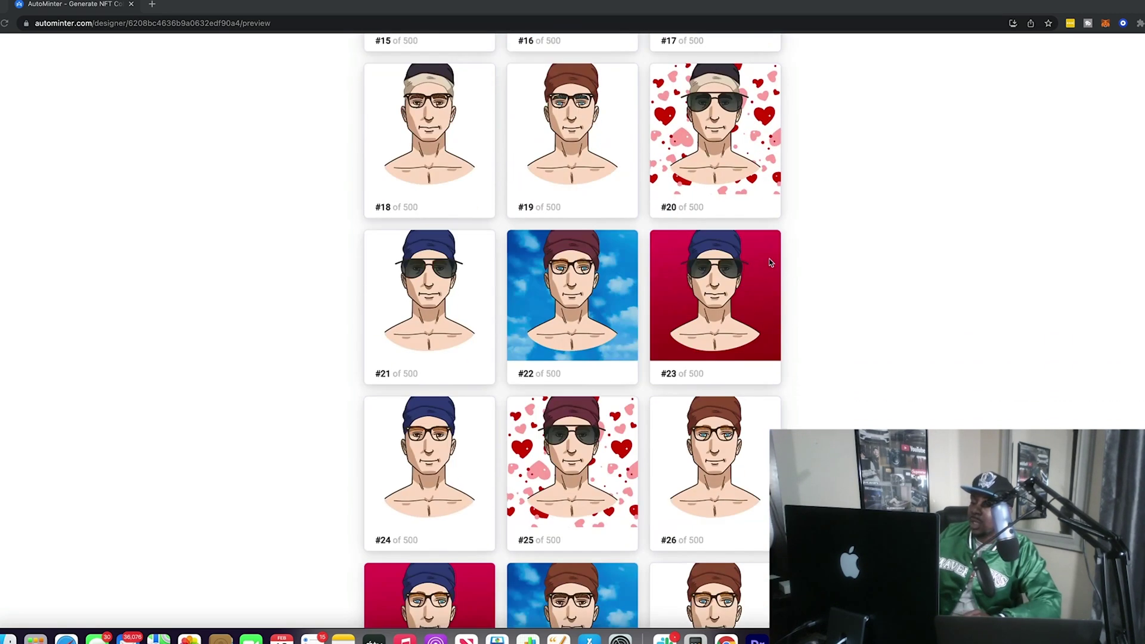
{"action": "scroll", "coordinate": [771, 263], "scroll_direction": "down", "scroll_amount": 20}
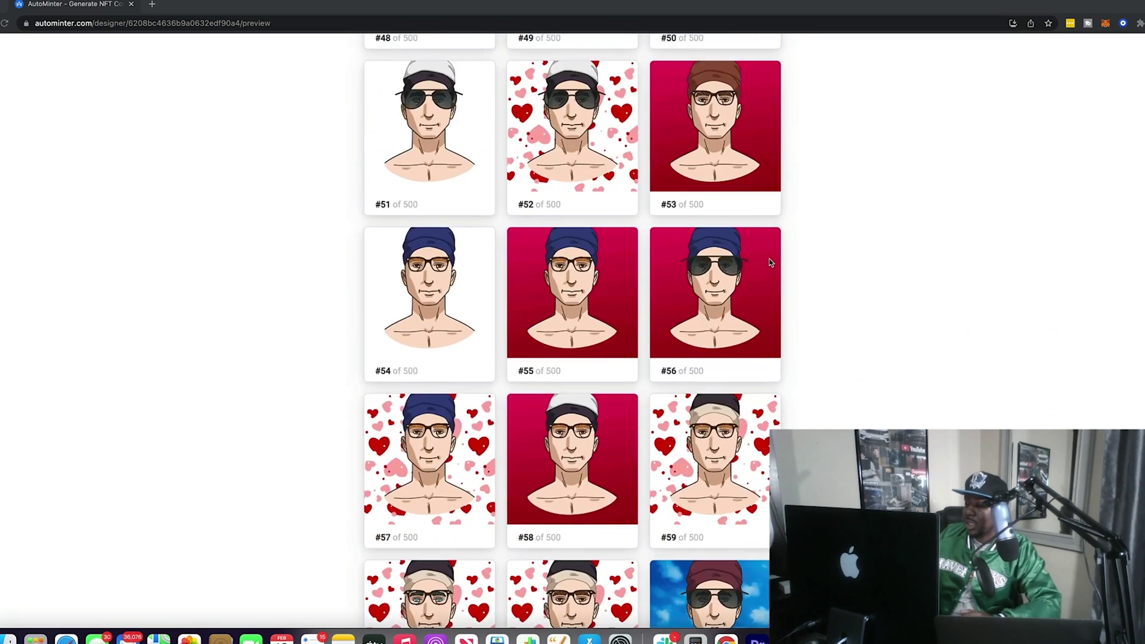
{"action": "scroll", "coordinate": [771, 263], "scroll_direction": "down", "scroll_amount": 20}
{"action": "left_click", "coordinate": [580, 568]}
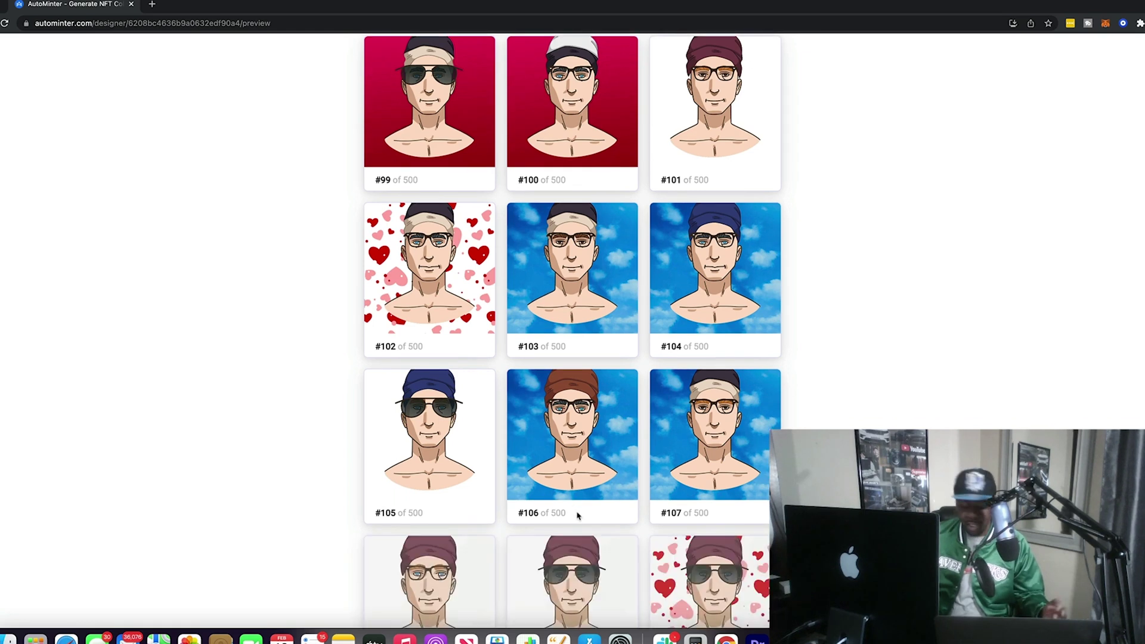
{"action": "scroll", "coordinate": [578, 515], "scroll_direction": "down", "scroll_amount": 20}
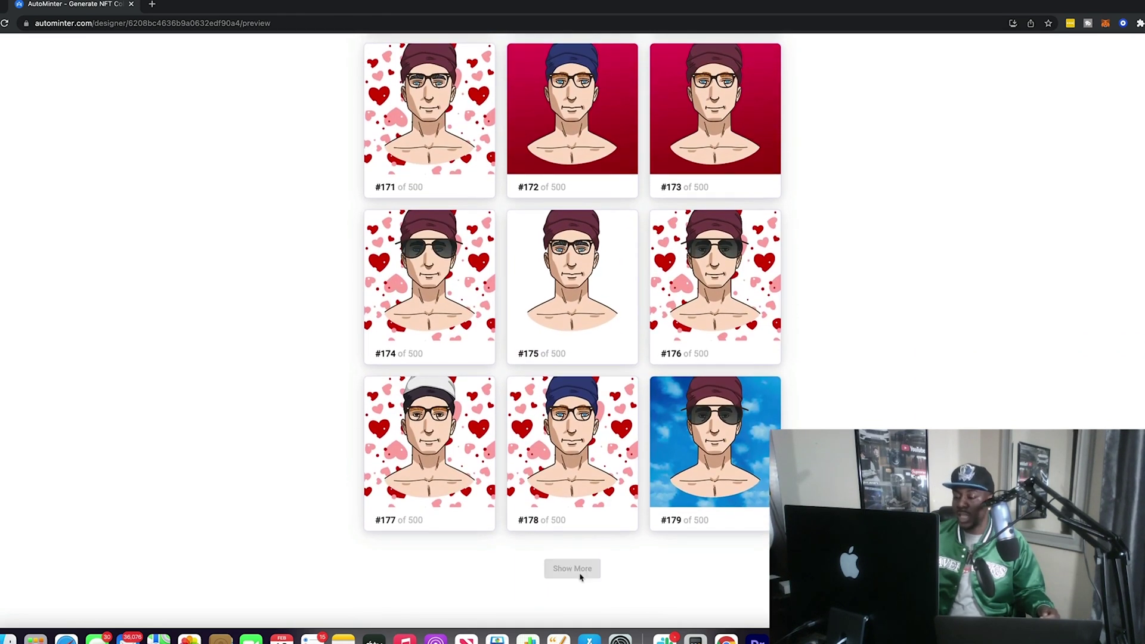
{"action": "scroll", "coordinate": [570, 562], "scroll_direction": "down", "scroll_amount": 20}
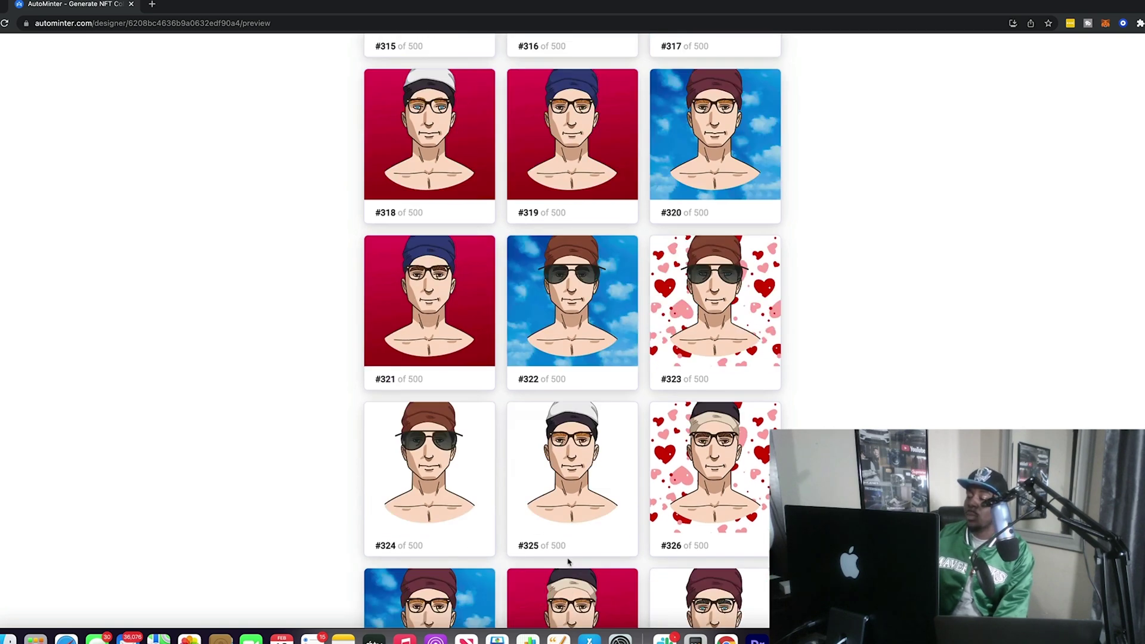
{"action": "scroll", "coordinate": [569, 562], "scroll_direction": "down", "scroll_amount": 20}
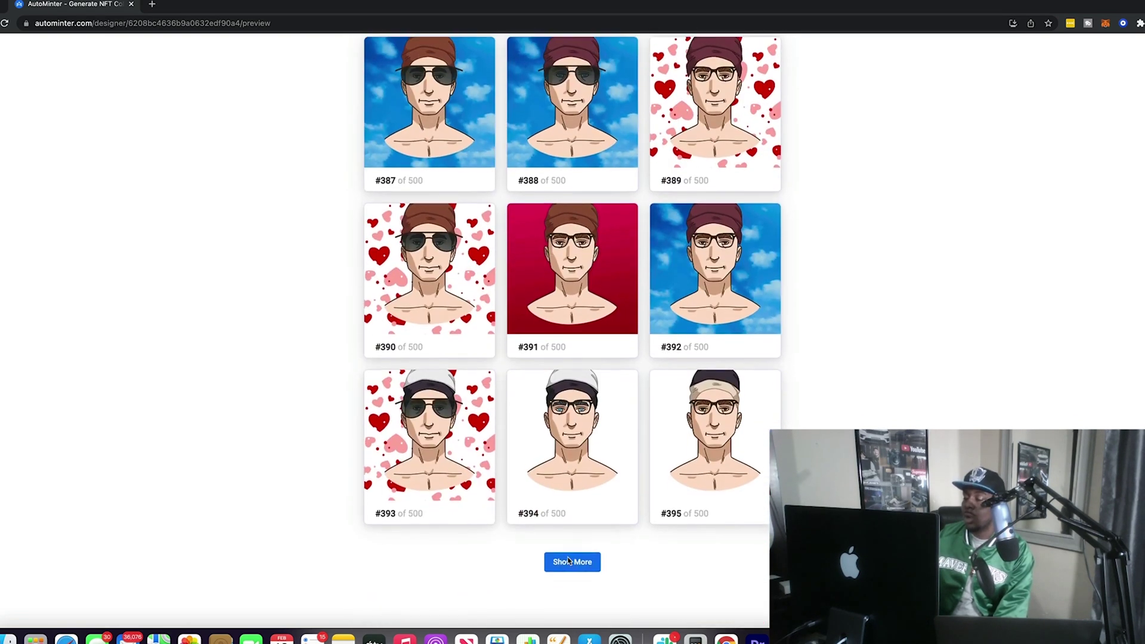
{"action": "scroll", "coordinate": [570, 561], "scroll_direction": "up", "scroll_amount": 5}
{"action": "scroll", "coordinate": [570, 561], "scroll_direction": "up", "scroll_amount": 20}
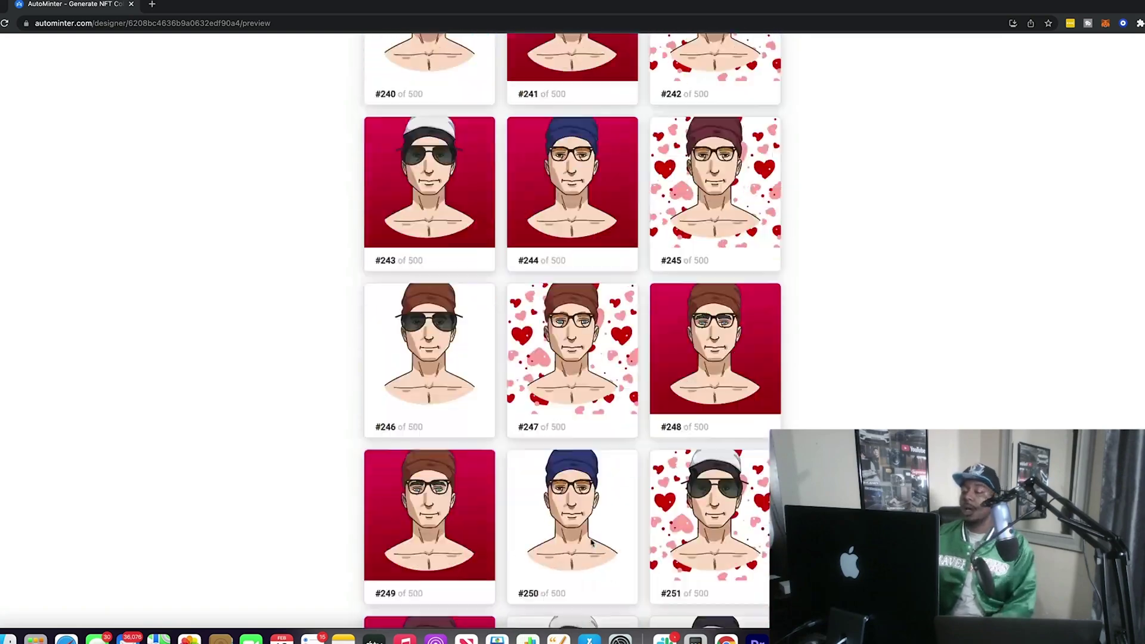
{"action": "scroll", "coordinate": [588, 337], "scroll_direction": "up", "scroll_amount": 20}
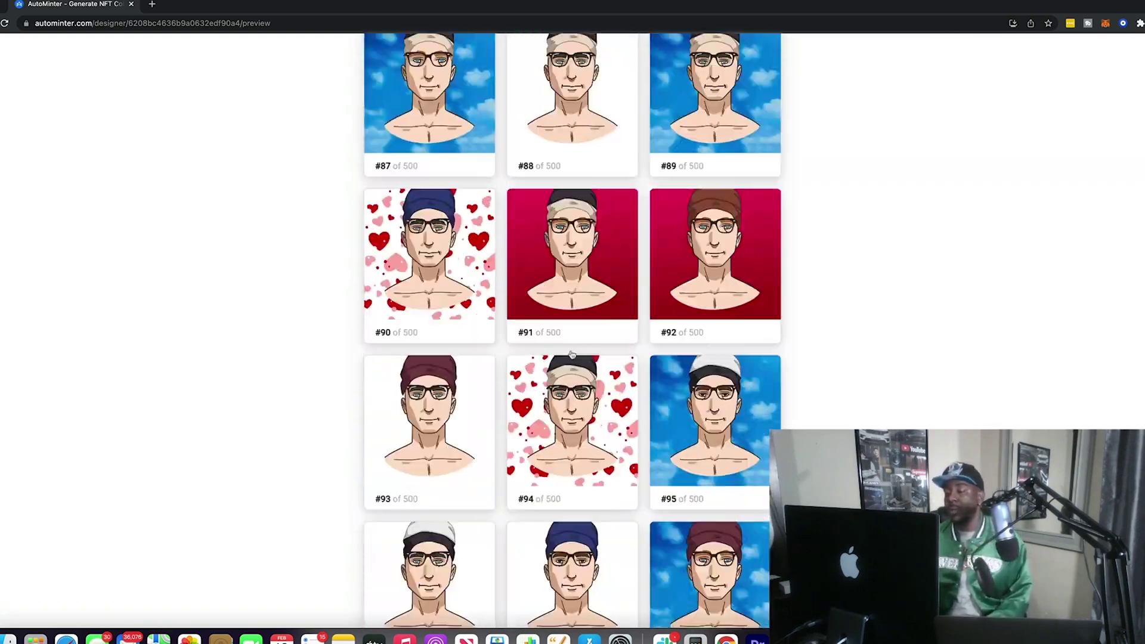
{"action": "scroll", "coordinate": [586, 319], "scroll_direction": "up", "scroll_amount": 20}
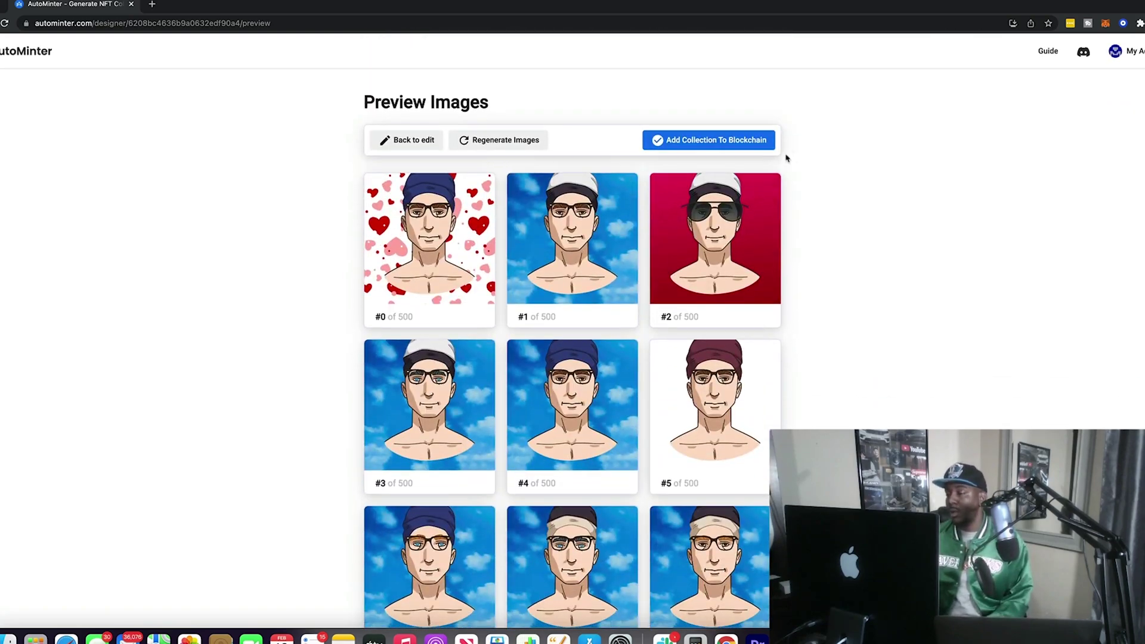
Step: Open the Add NFT's to Blockchain form and visit the Collection Name and Max Mints fields
{"action": "left_click", "coordinate": [709, 144]}
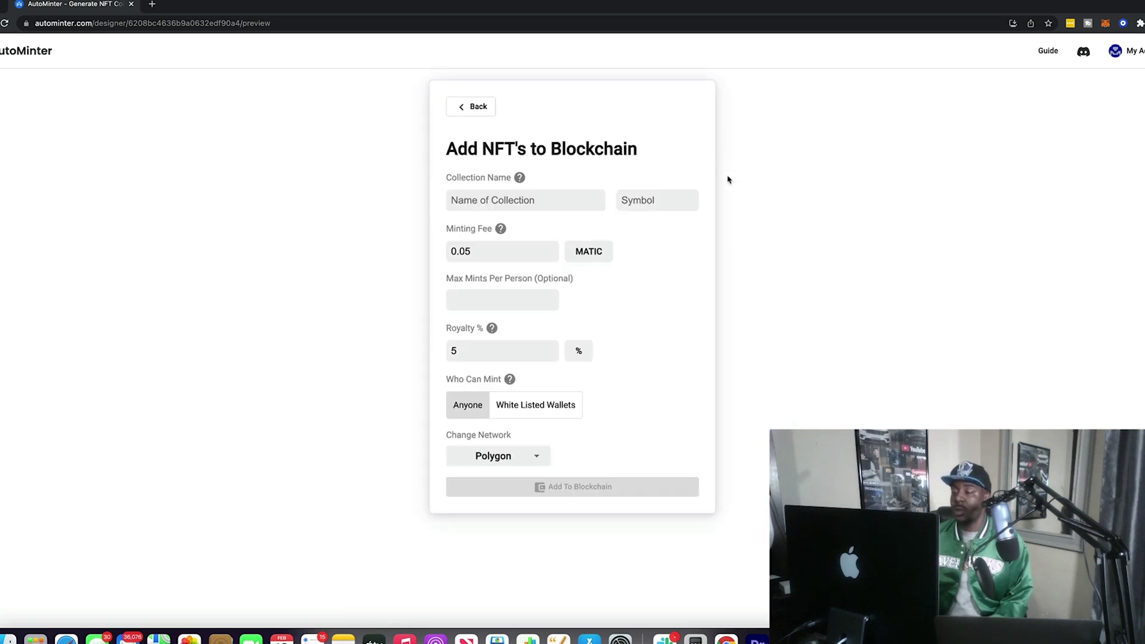
{"action": "left_click", "coordinate": [495, 202]}
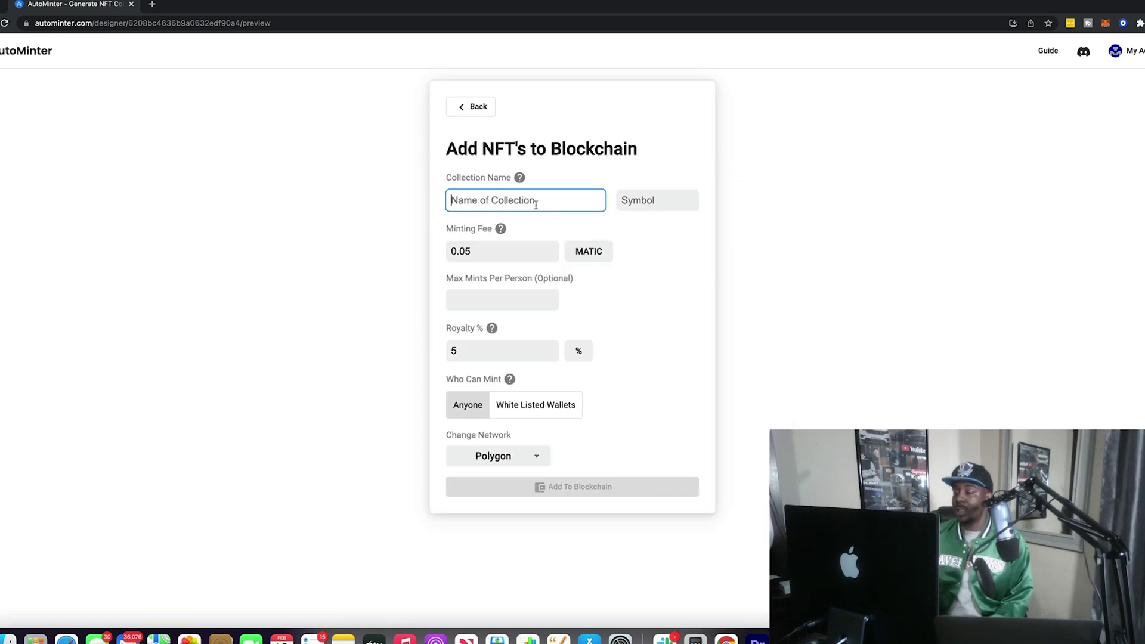
{"action": "left_click", "coordinate": [494, 296]}
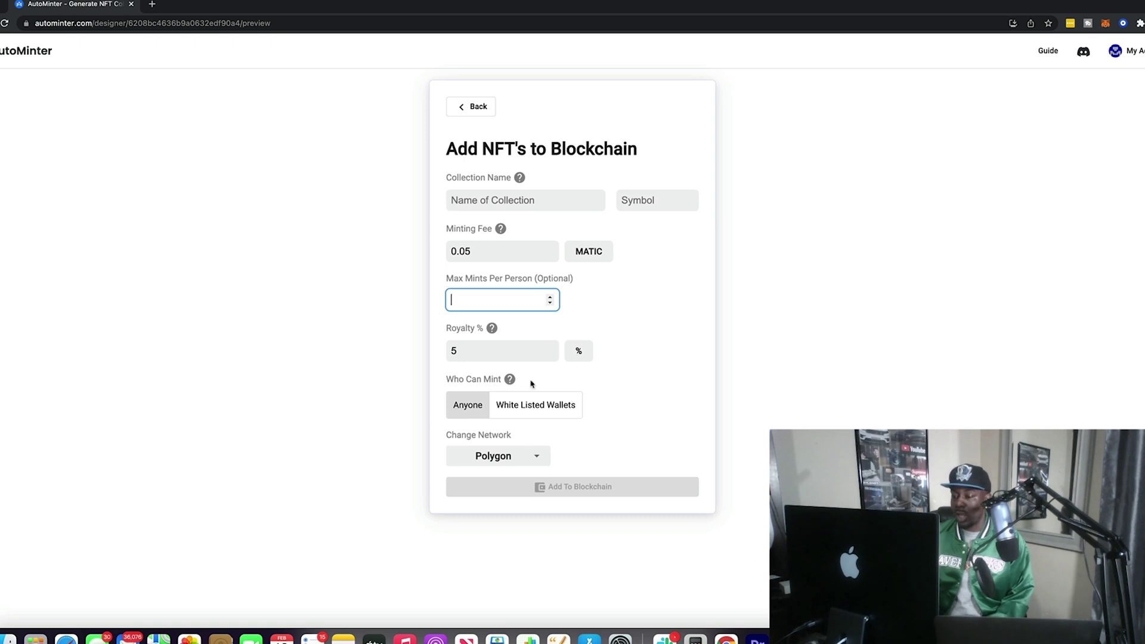
Step: Try switching the network to Ethereum, then cancel the wallet request to stay on Polygon
{"action": "left_click", "coordinate": [529, 459]}
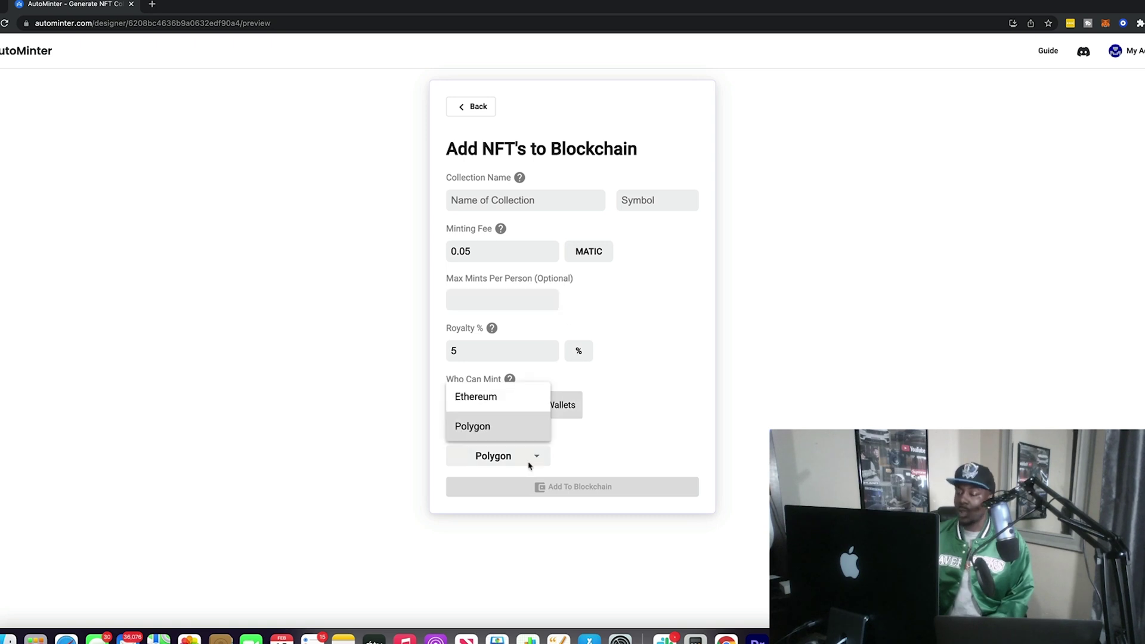
{"action": "left_click", "coordinate": [513, 427]}
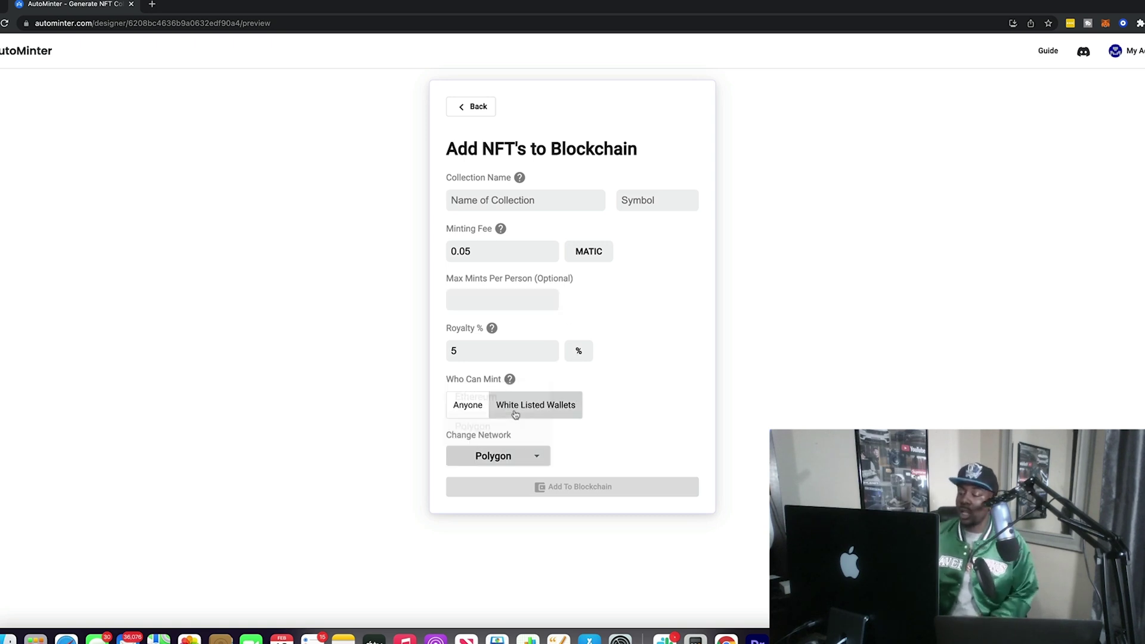
{"action": "left_click", "coordinate": [493, 453]}
{"action": "left_click", "coordinate": [506, 410]}
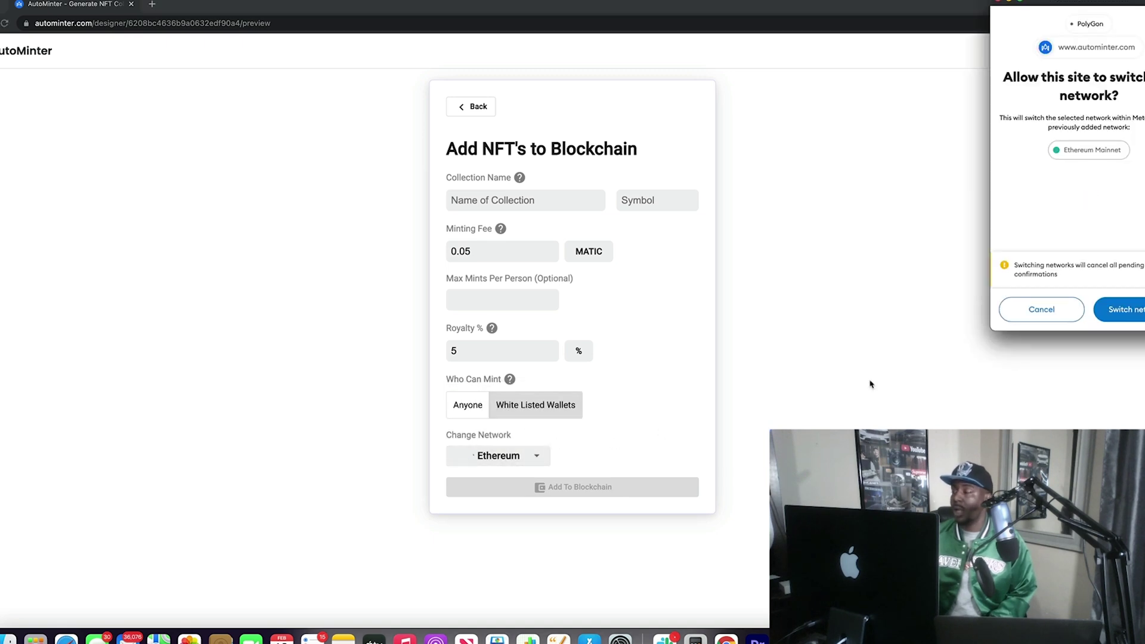
{"action": "left_click", "coordinate": [997, 2]}
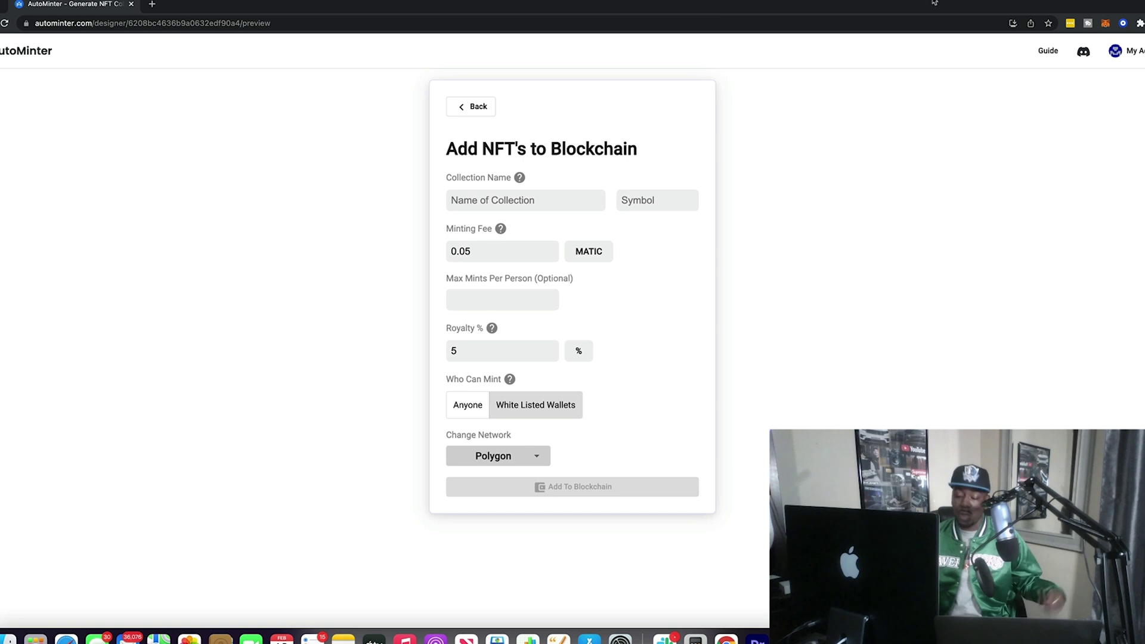